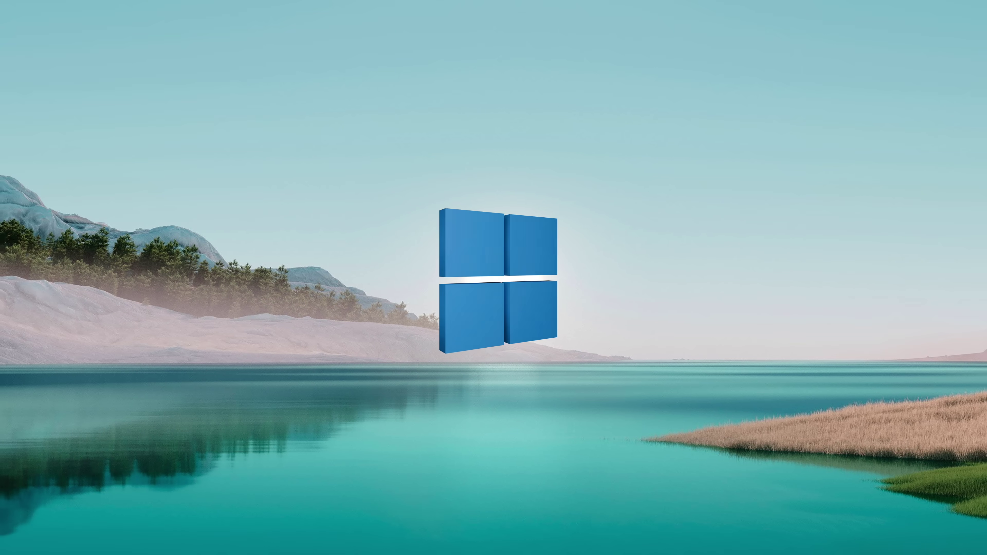
key(super)
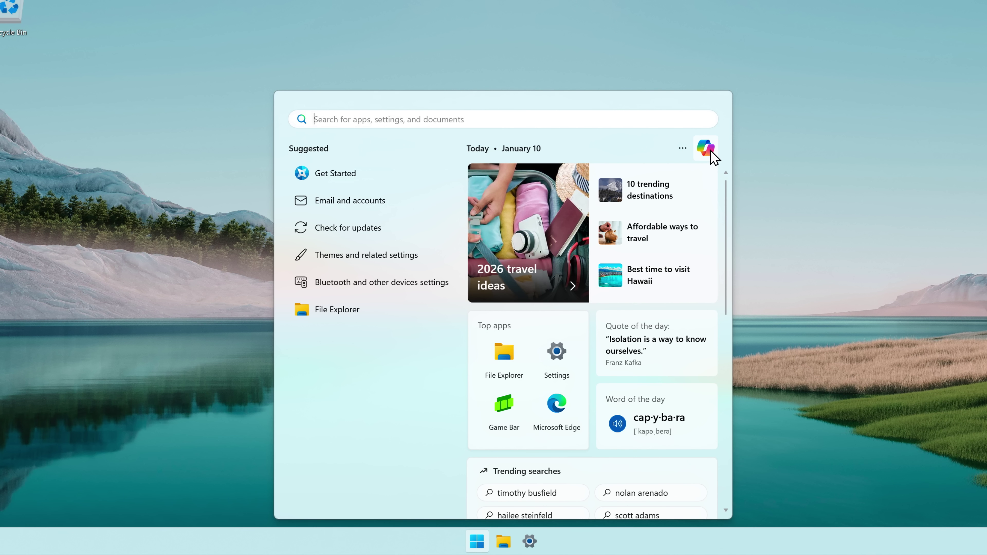
click(711, 152)
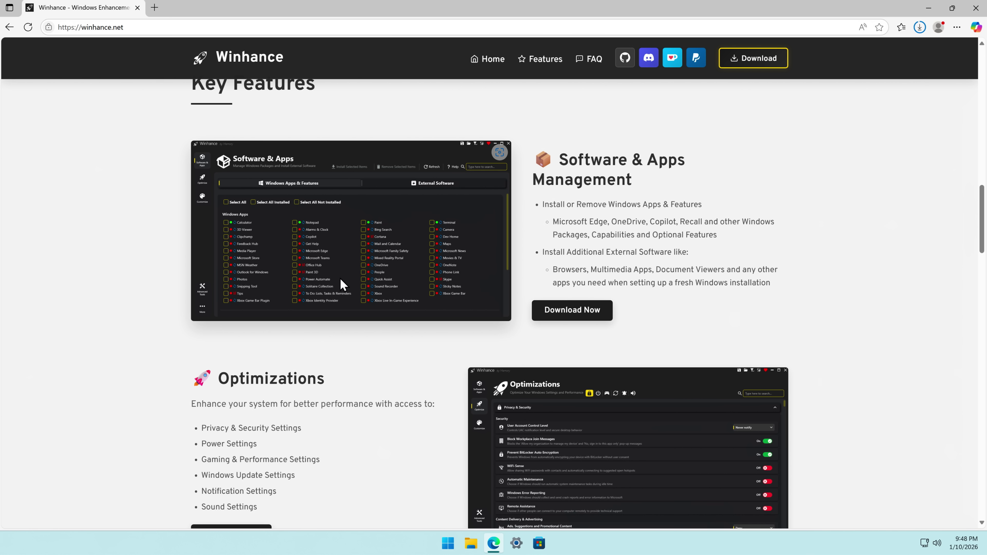
Step: Read through the Key Features section of the Winhance website, including Customizations and Configuration System
drag(232, 273, 311, 273)
drag(643, 254, 556, 252)
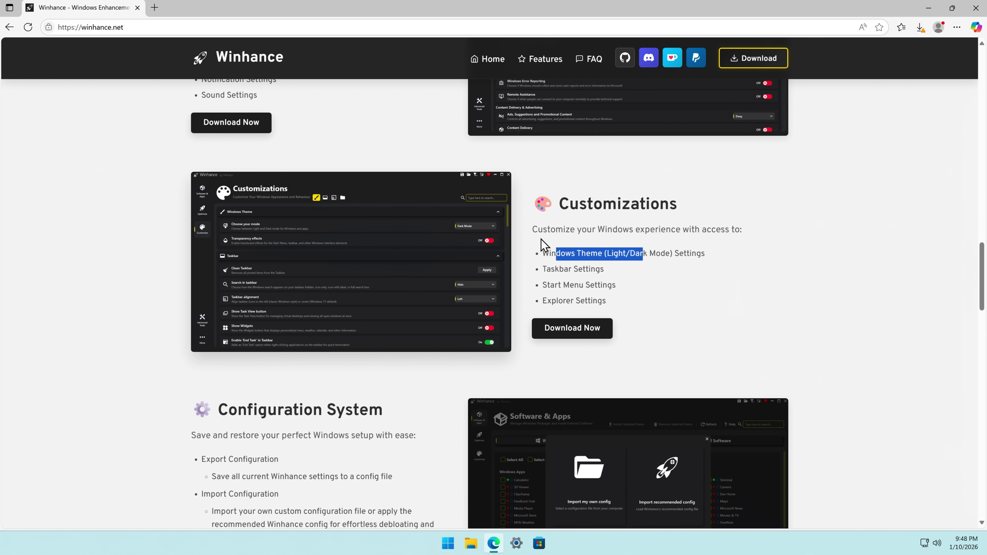
click(653, 280)
scroll(334, 257, down, 4)
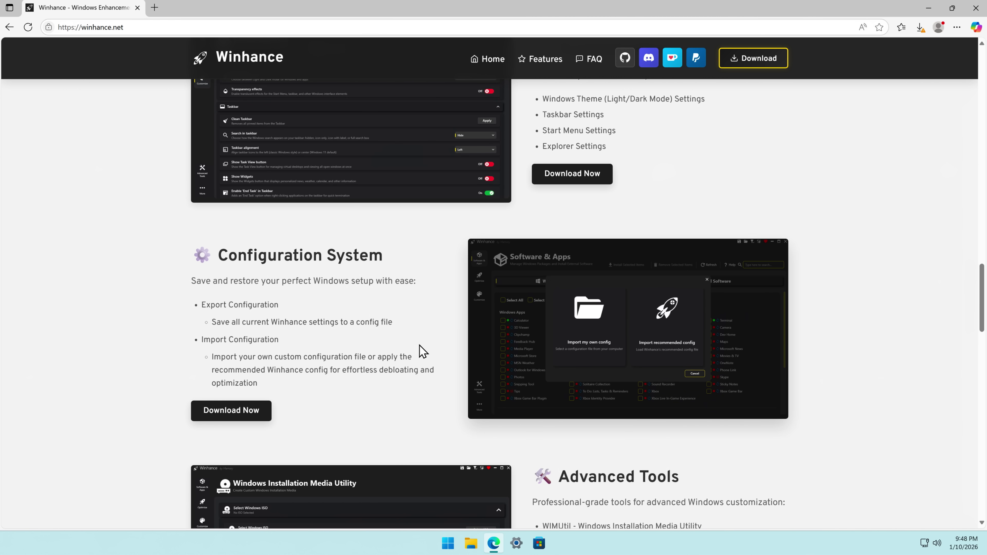
scroll(405, 358, down, 8)
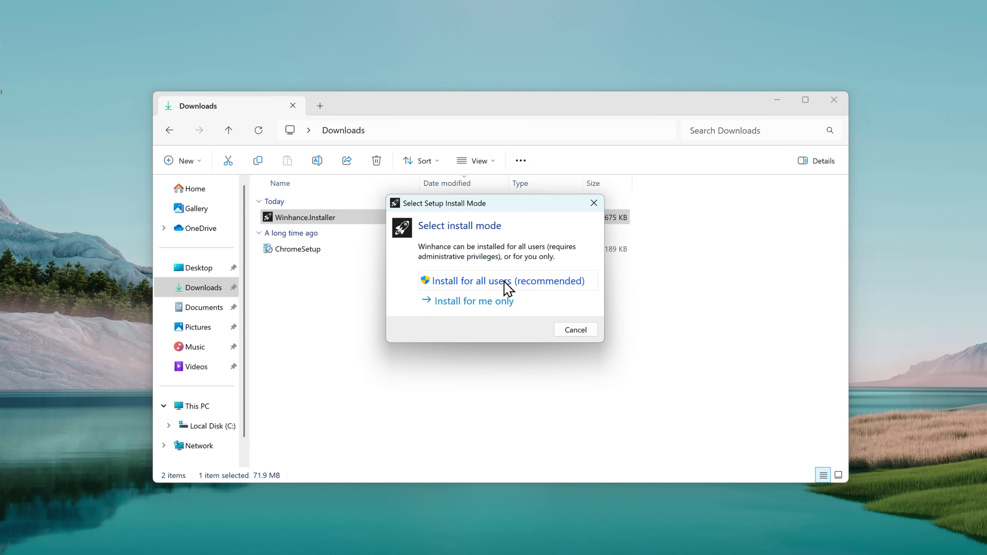
Step: Run the downloaded Winhance installer from the Downloads folder and accept C:\Program Files\Winhance as the destination
click(505, 285)
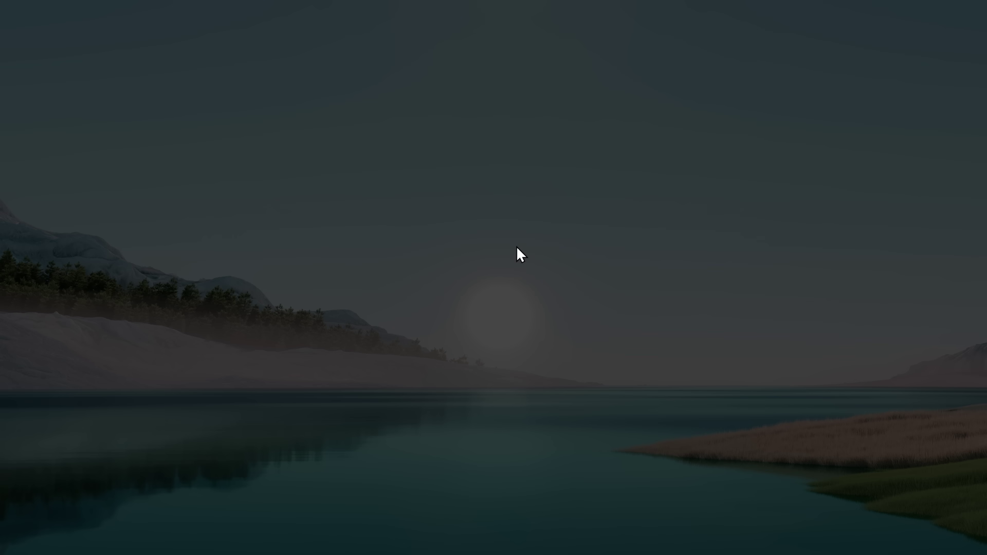
click(450, 393)
click(388, 376)
click(609, 413)
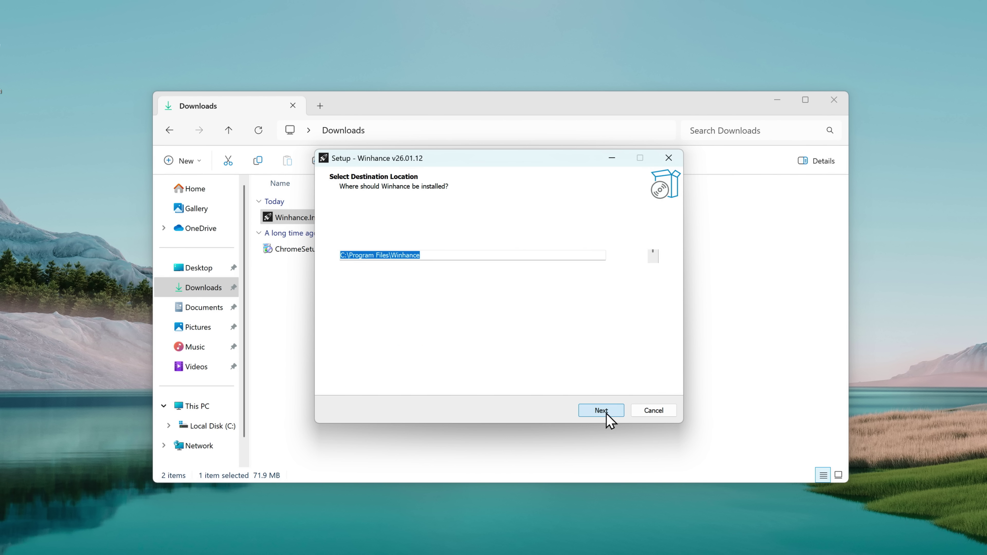
click(606, 413)
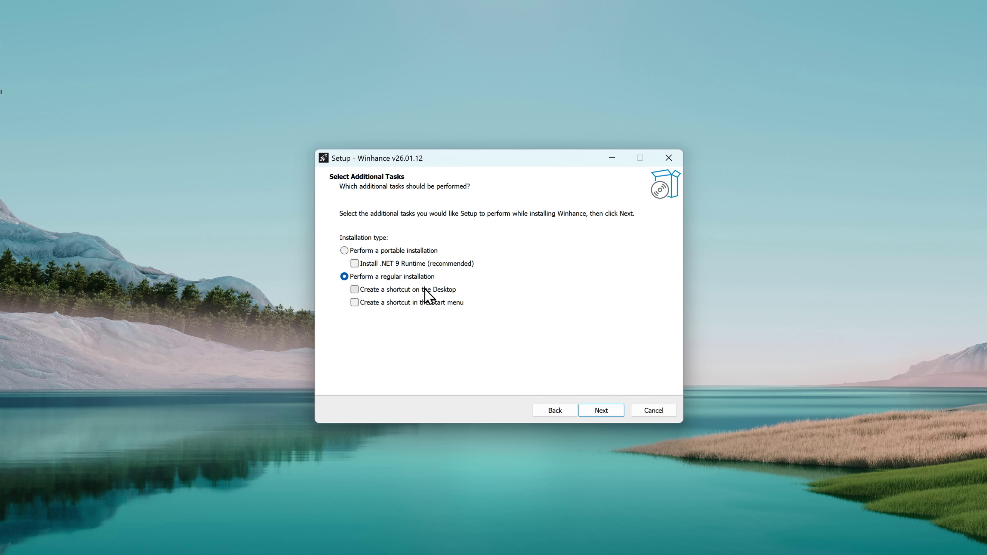
Step: Perform a regular Winhance installation with Desktop and Start menu shortcuts, and complete the setup wizard
click(389, 303)
click(388, 289)
click(584, 409)
click(607, 412)
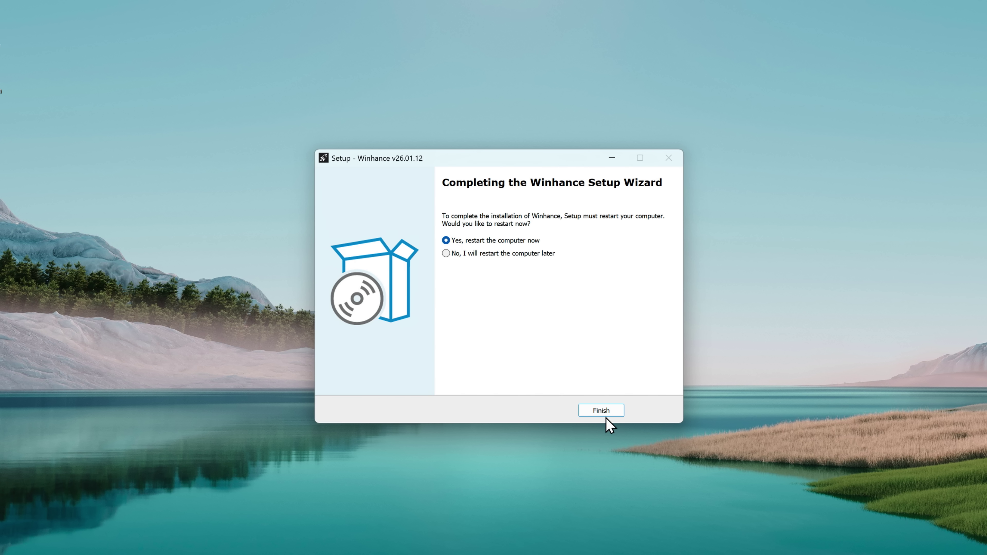
click(605, 413)
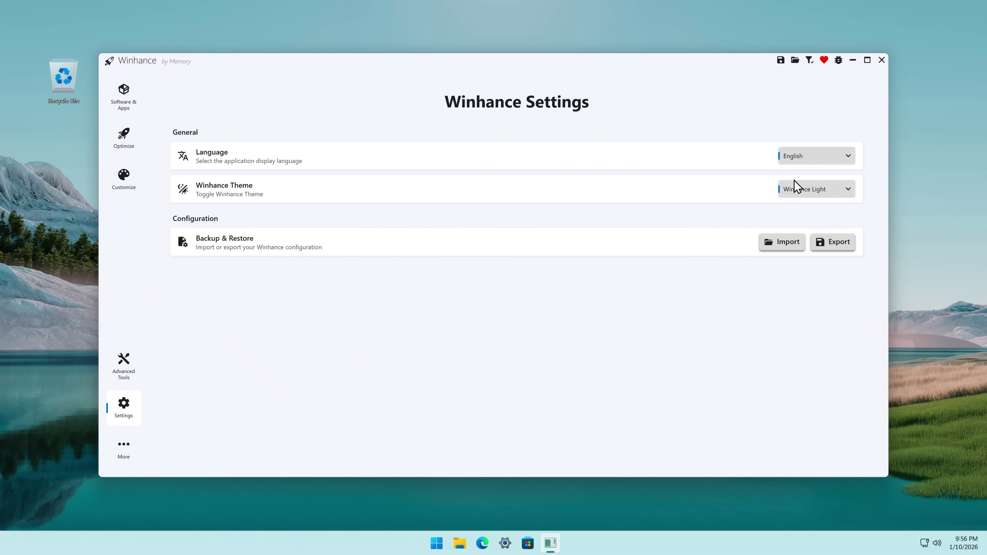
Step: Set the Winhance theme to Winhance Dark
click(803, 185)
click(803, 189)
click(801, 195)
click(801, 210)
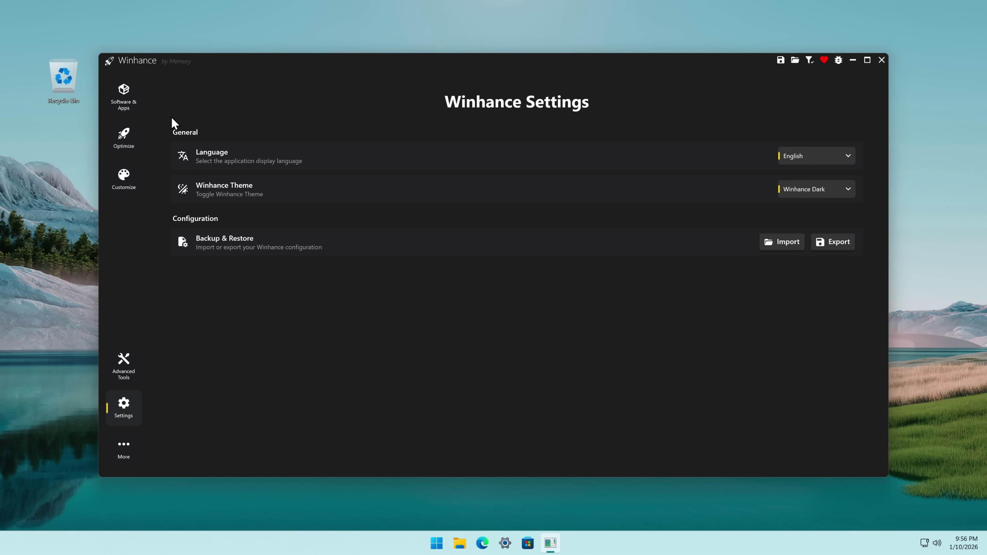
Step: Open the Software & Apps section and review its Windows Apps & Features list
click(125, 104)
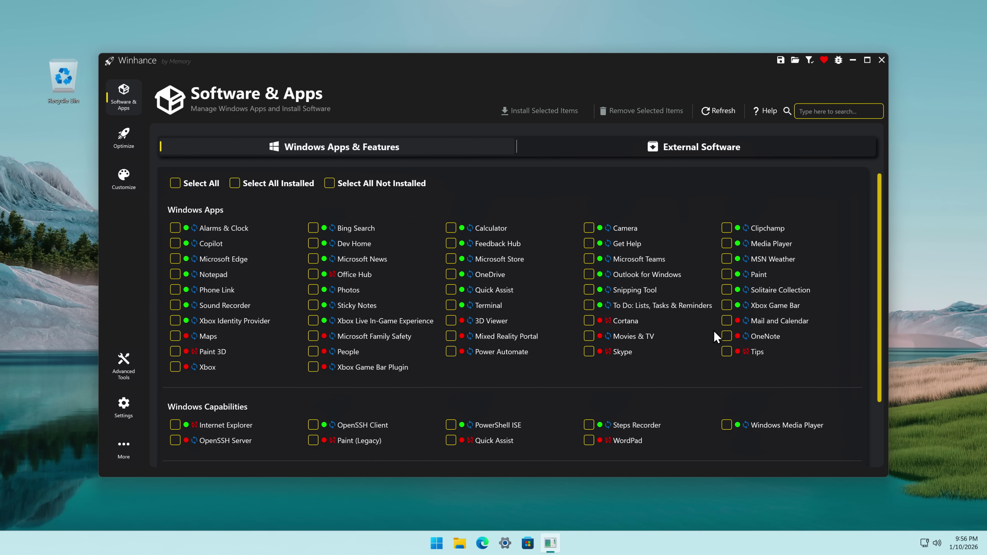
scroll(407, 295, down, 2)
scroll(399, 289, up, 3)
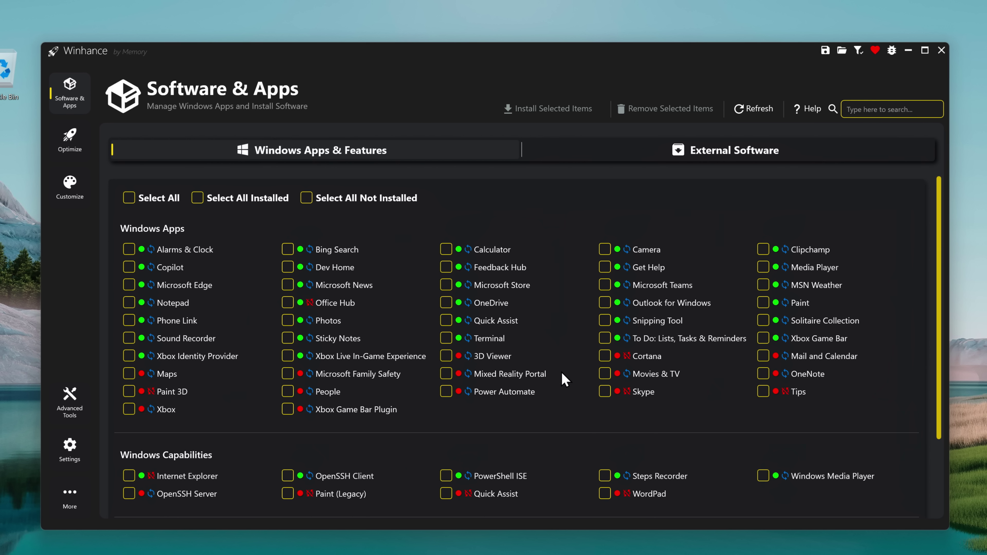
Step: Mark Mixed Reality Portal, Power Automate, 3D Viewer, Cortana, Movies & TV and Skype individually in the Windows Apps list
click(446, 374)
click(445, 391)
click(446, 356)
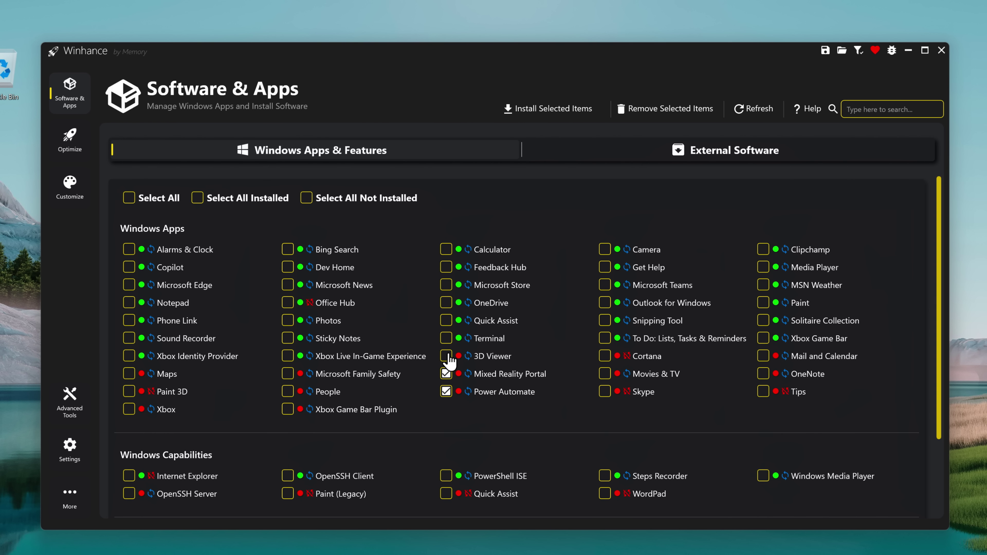
click(605, 355)
click(605, 373)
click(604, 392)
click(609, 374)
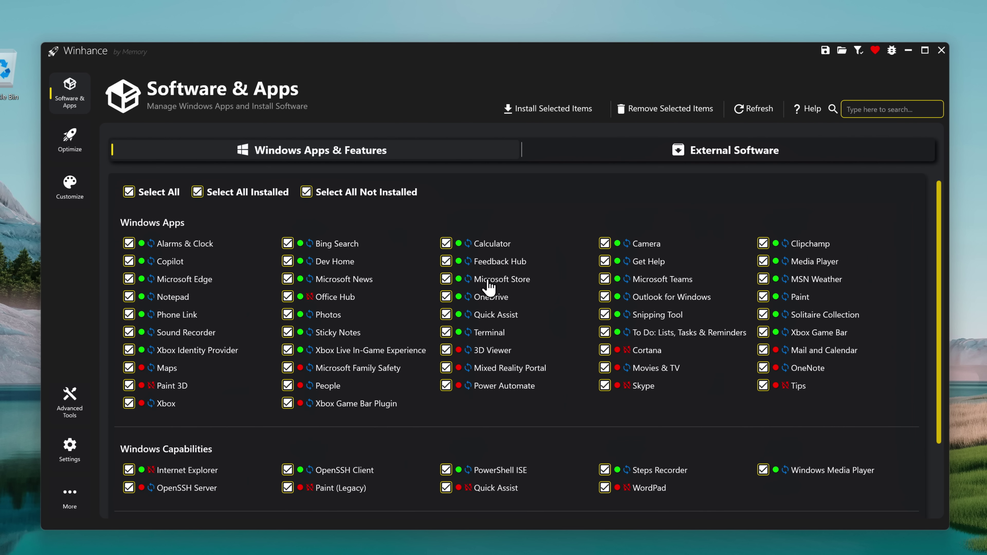
Step: Remove all Windows apps, capabilities and optional features, confirm the removal, and check the refreshed list
scroll(400, 310, down, 5)
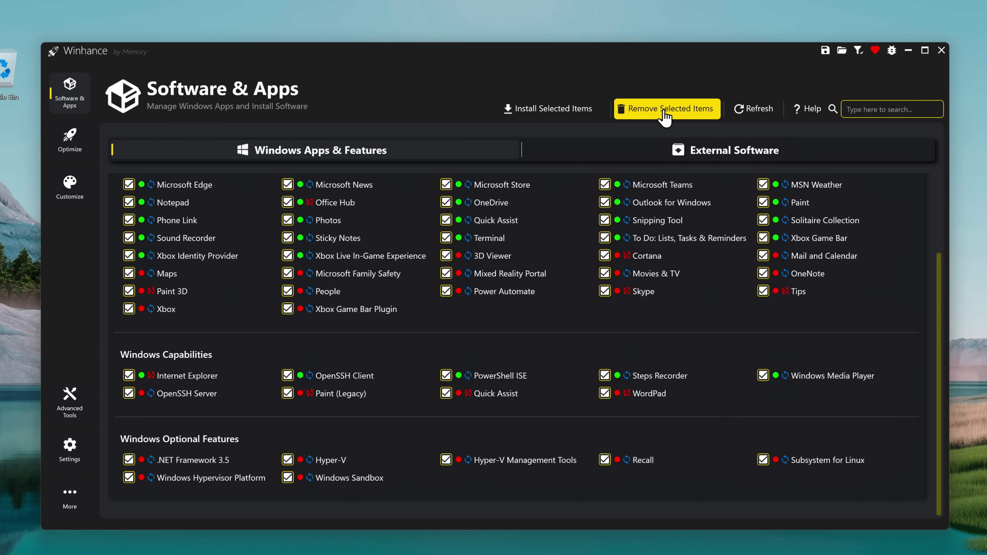
click(682, 112)
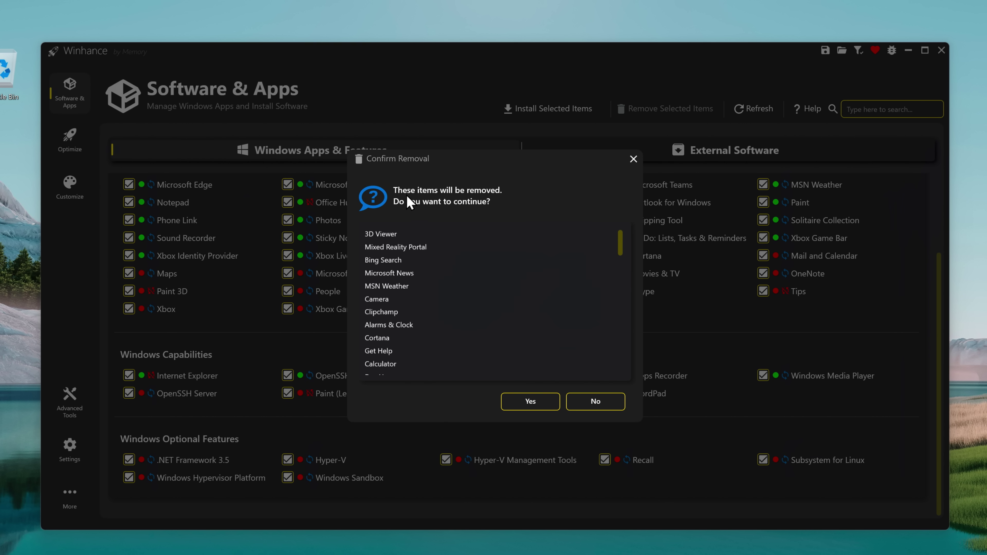
click(535, 401)
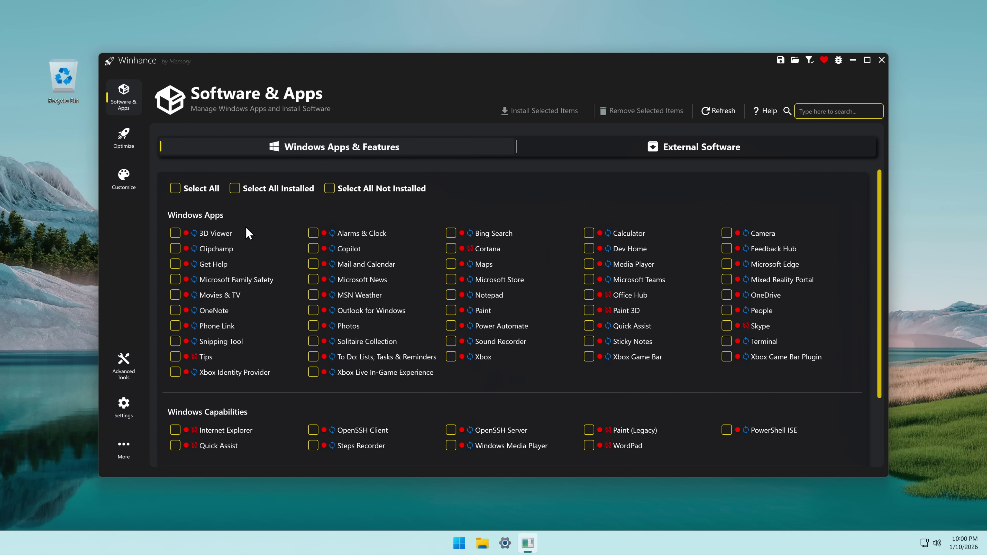
scroll(246, 227, down, 3)
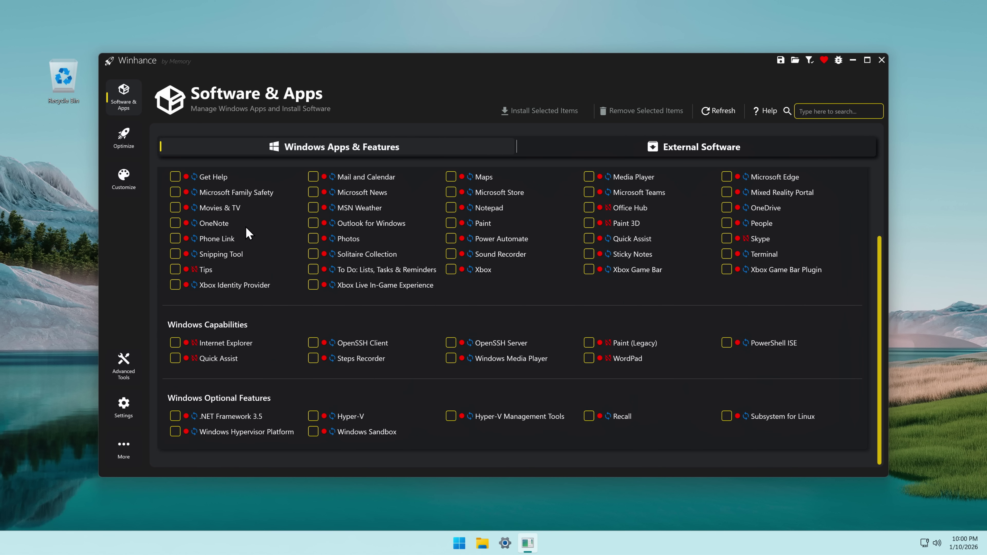
scroll(246, 227, up, 3)
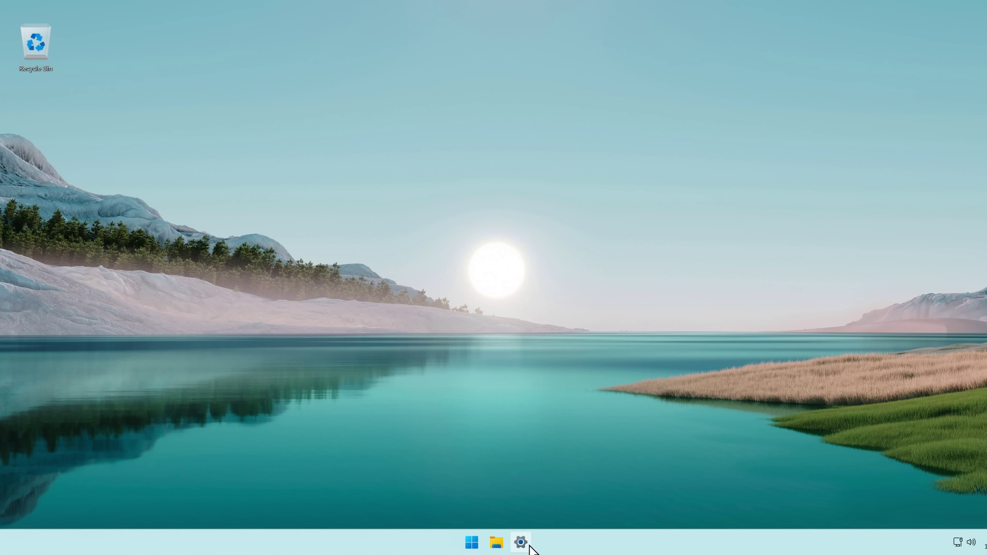
Step: Uninstall the pinned Xbox and LinkedIn apps from the Start menu
click(472, 542)
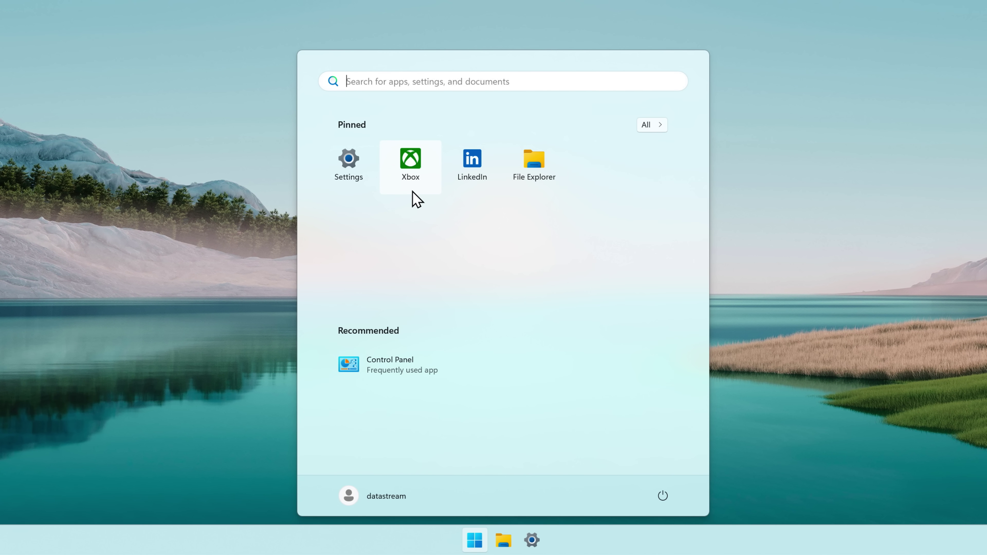
right_click(410, 160)
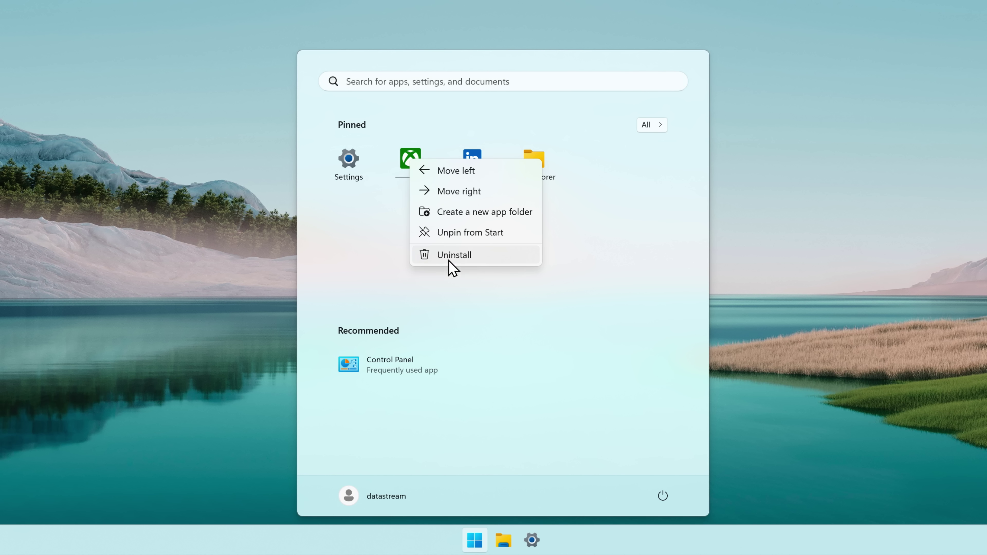
click(449, 260)
click(458, 326)
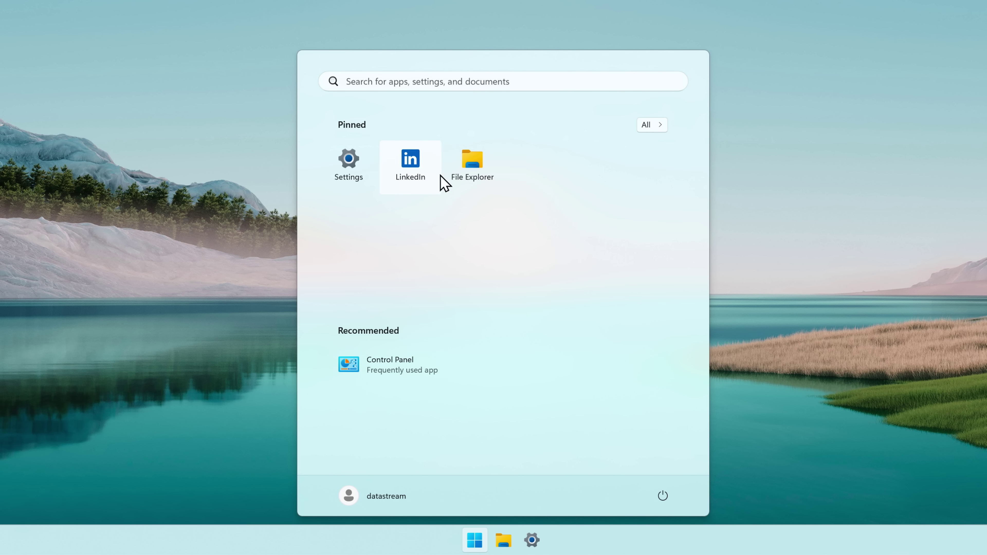
right_click(410, 160)
click(463, 262)
click(452, 324)
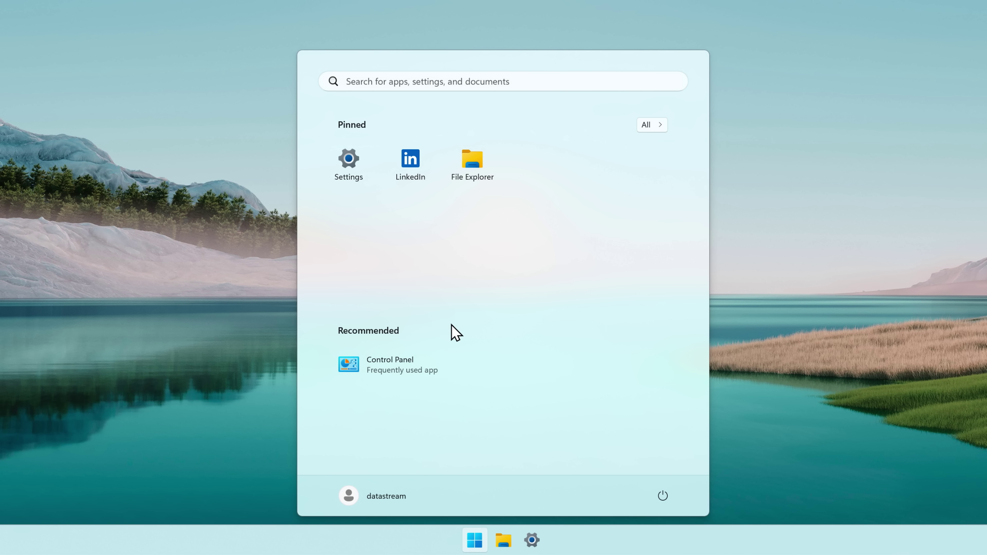
Step: Look through the Start menu's full app list for the remaining apps
scroll(398, 237, down, 1)
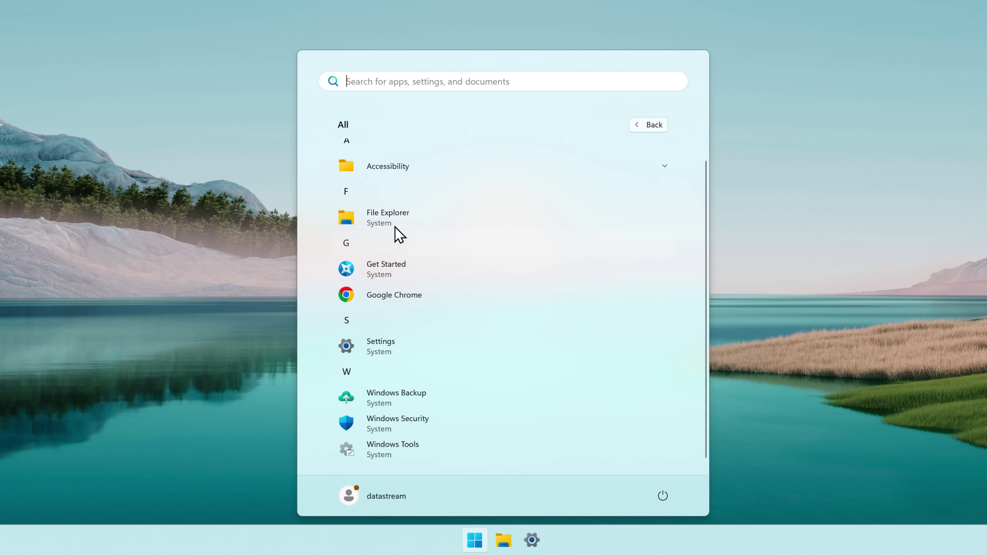
scroll(395, 218, up, 1)
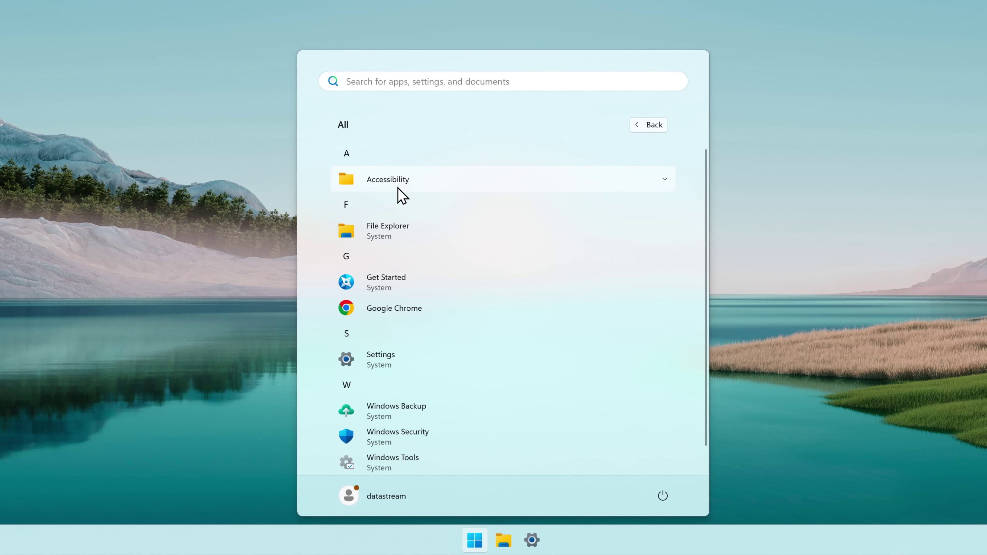
click(397, 187)
click(587, 82)
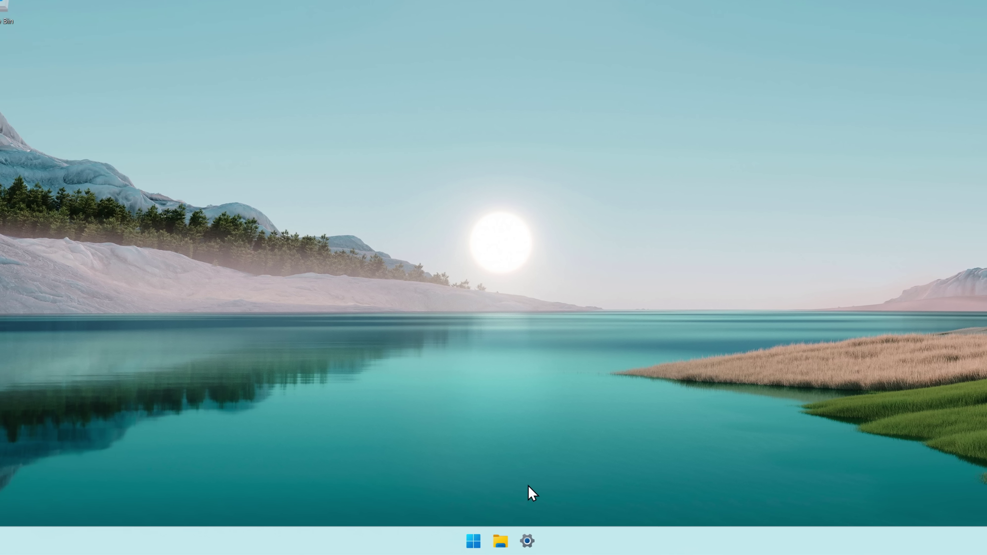
Step: Try Start menu searches with "tegeg" and "erg", and check the Copilot entry and the search options
click(471, 544)
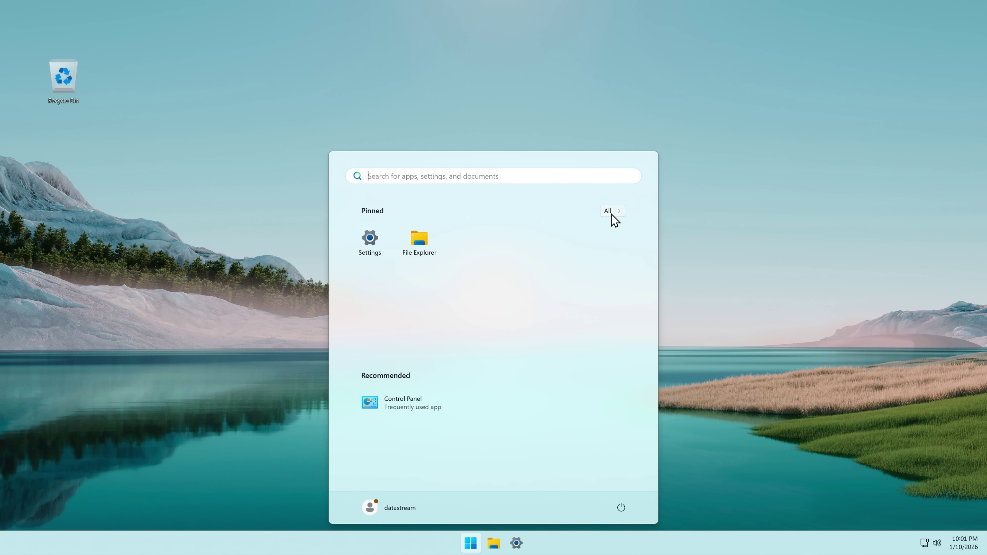
text(tp)
click(674, 205)
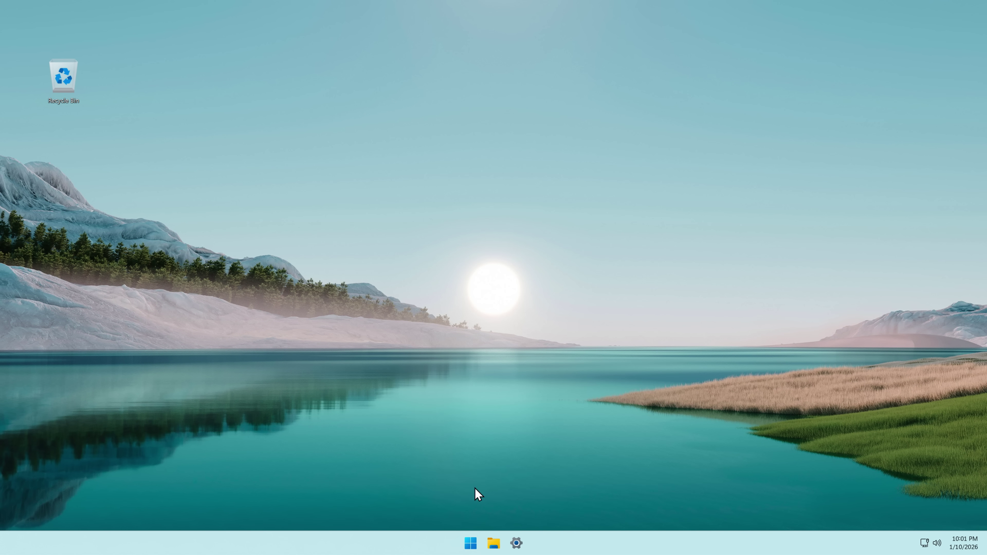
click(470, 543)
text(tegeg)
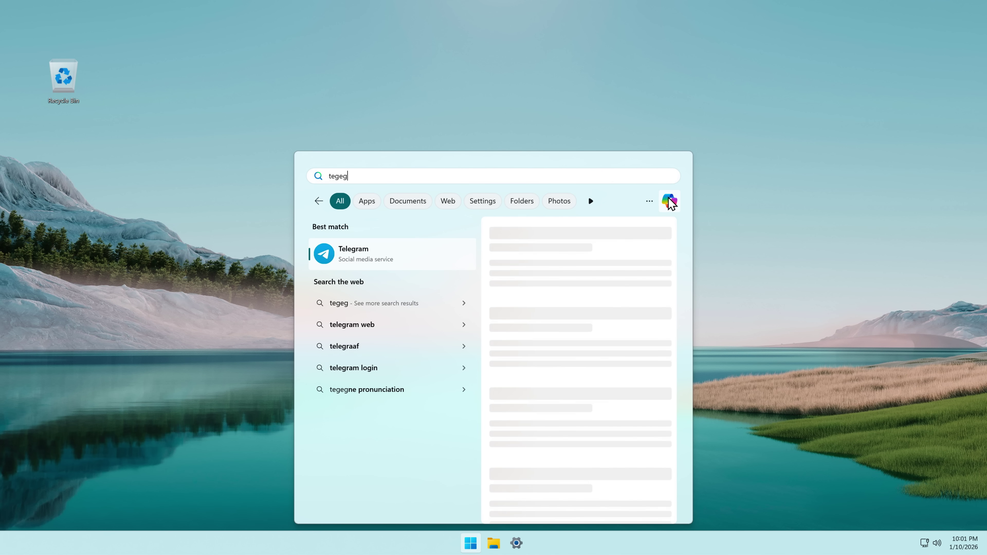
click(669, 201)
click(471, 543)
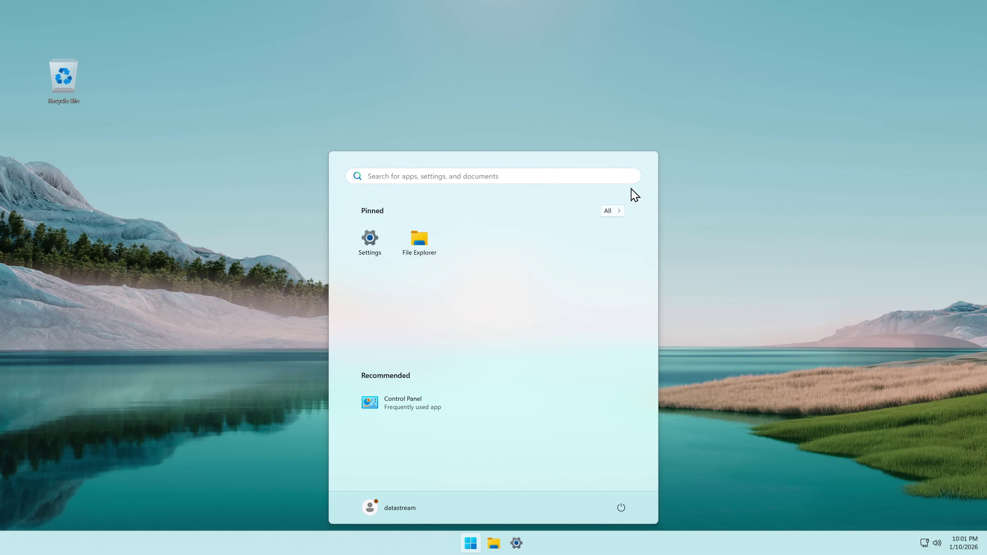
text(erg)
click(653, 203)
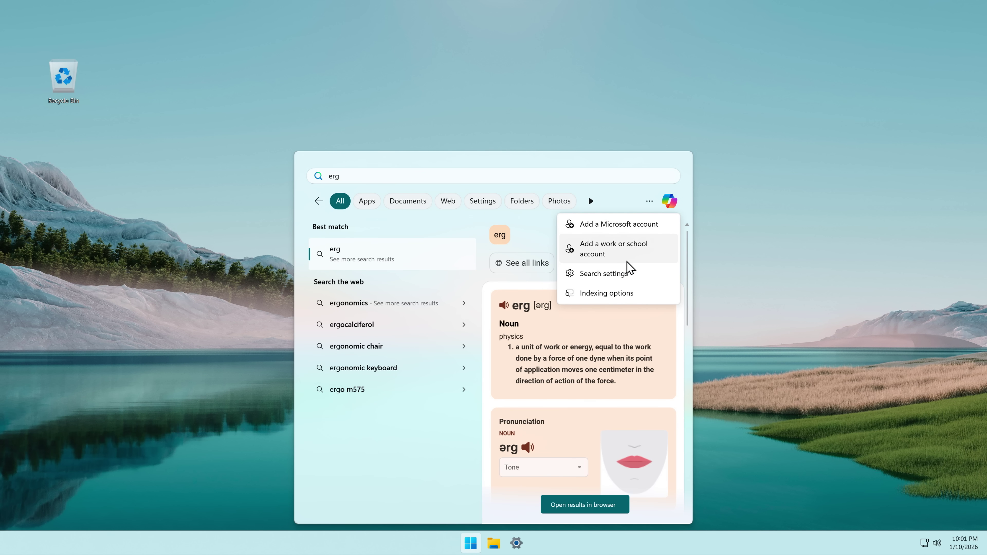
key(super)
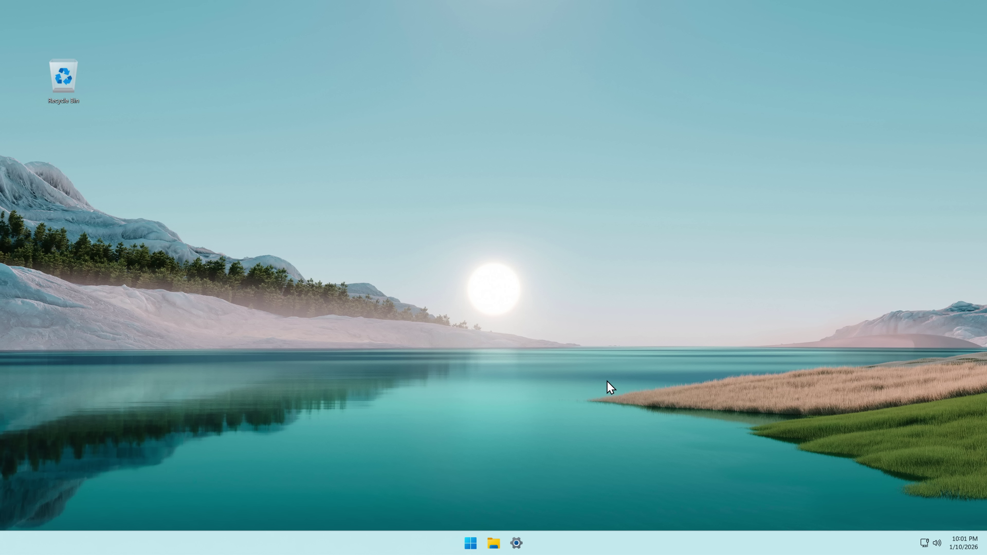
Step: Open File Explorer to check its Home page
click(493, 543)
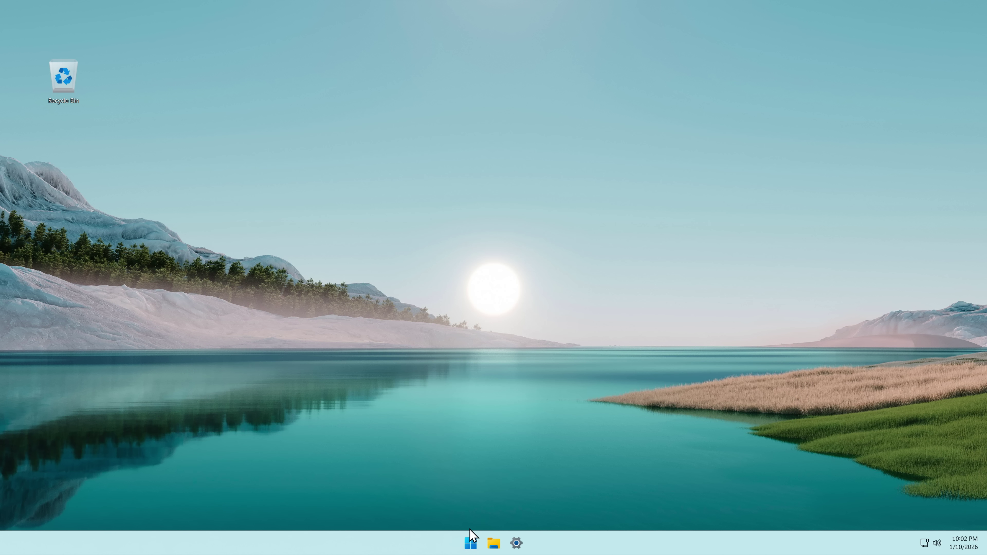
click(471, 540)
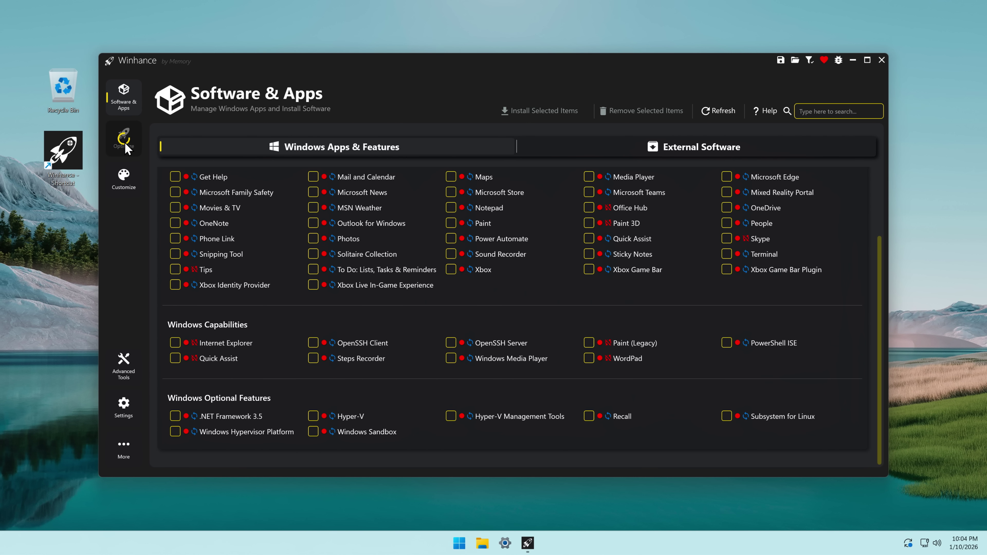
Step: In Winhance's optimization settings, turn off Windows tips, Notification Center suggestions, and suggestions for finishing device setup
click(126, 143)
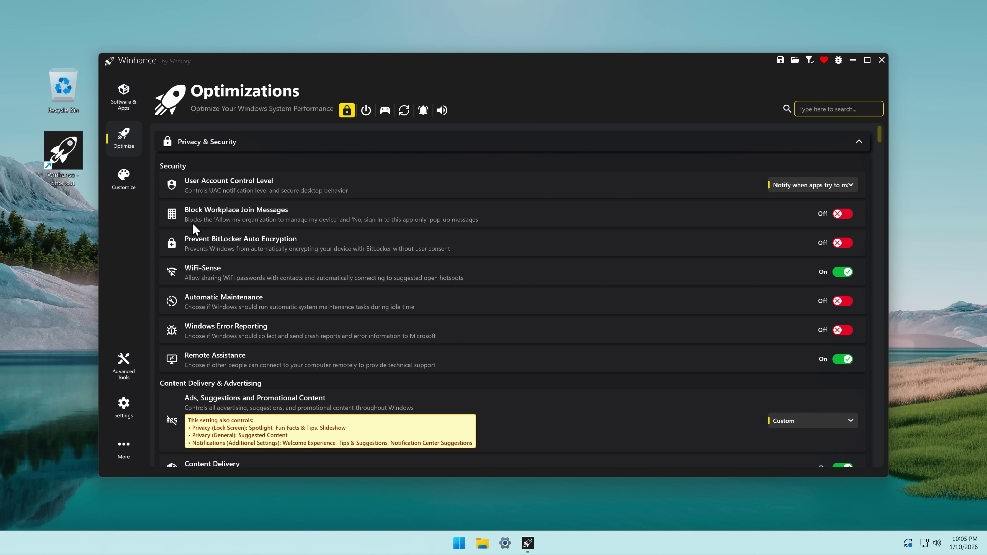
scroll(307, 206, down, 3)
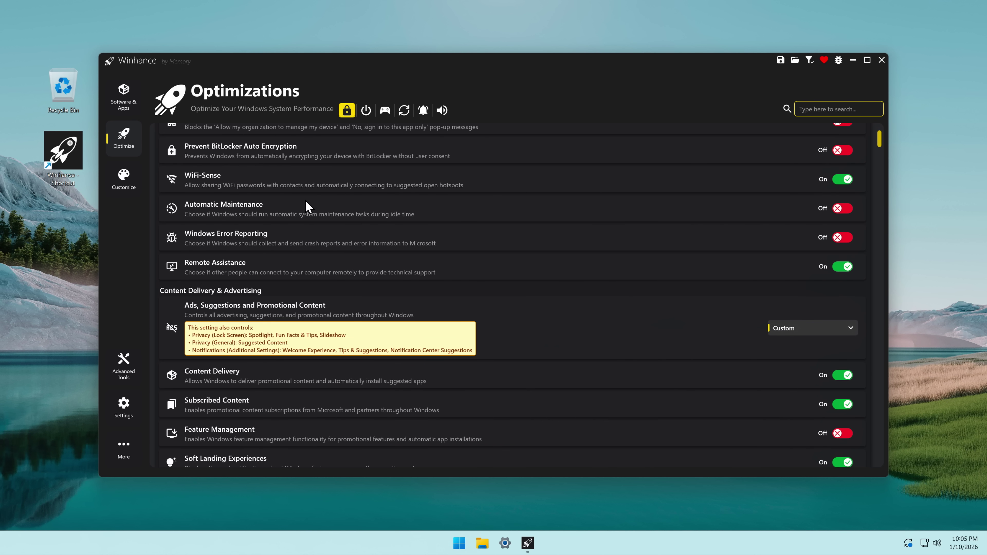
scroll(307, 206, down, 10)
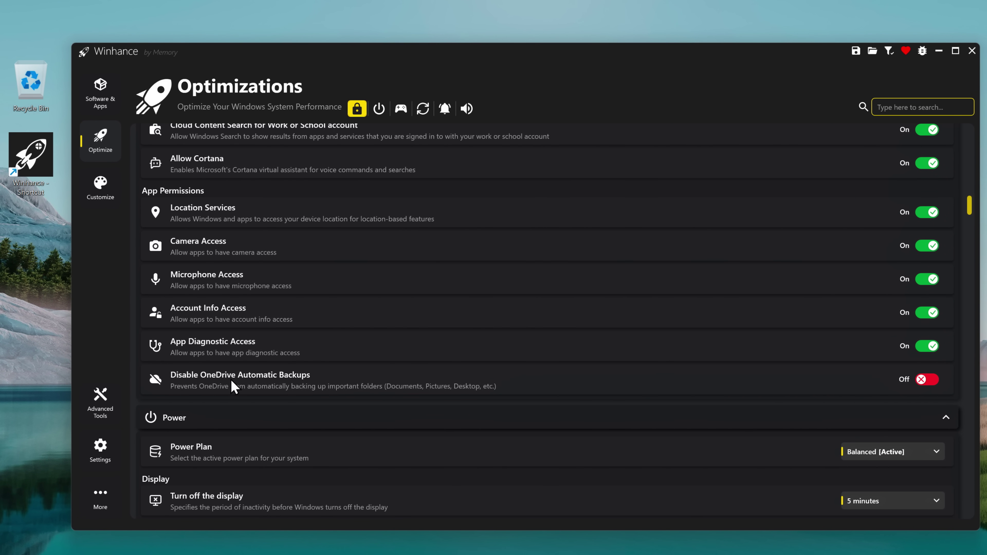
scroll(233, 387, down, 10)
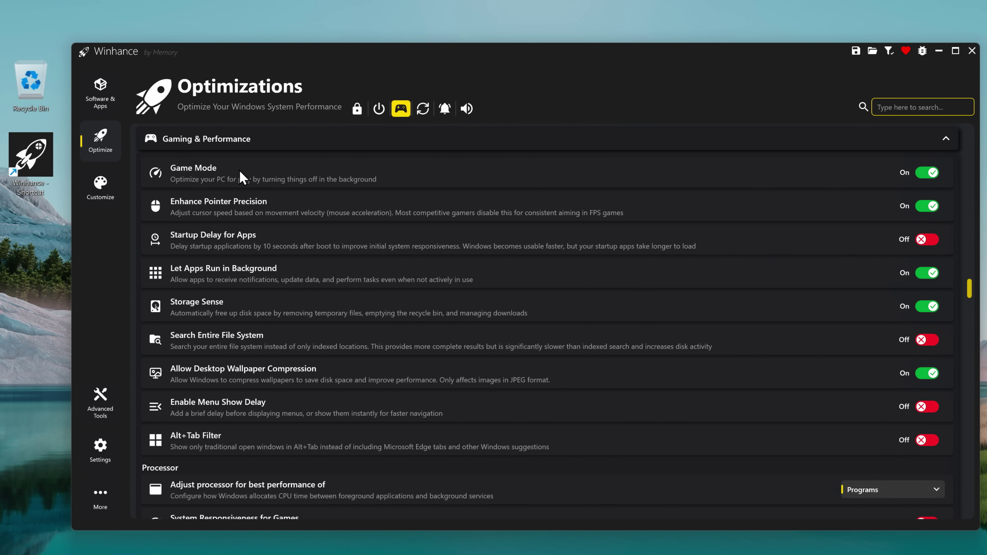
scroll(186, 385, down, 10)
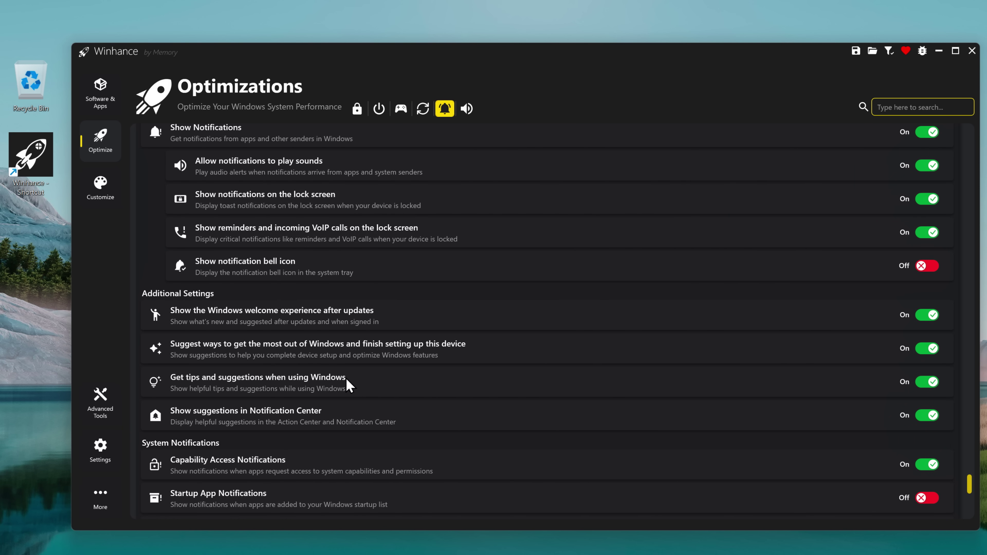
click(932, 382)
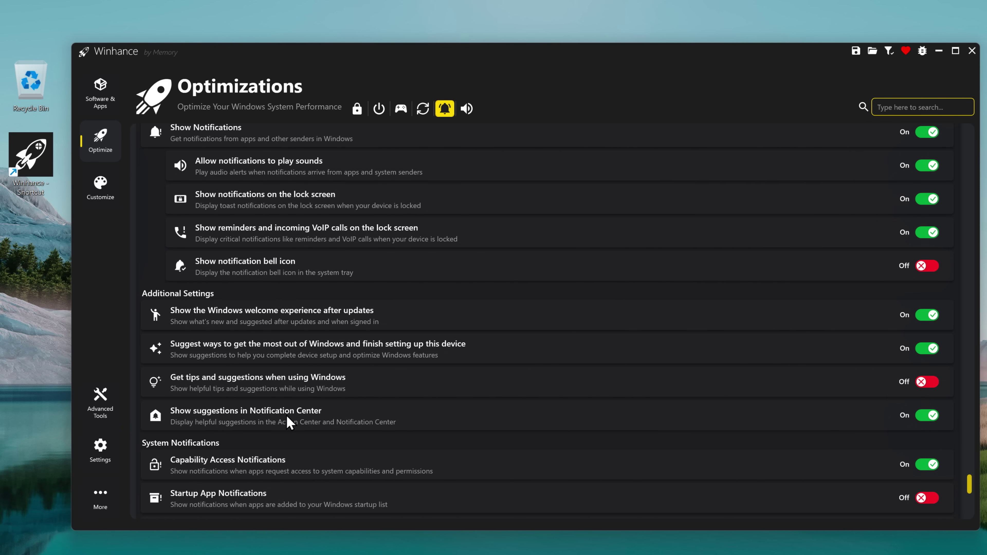
click(927, 416)
click(927, 348)
Step: Turn off suggested content in the Settings app under the privacy optimizations, and look over the power settings
scroll(260, 379, up, 15)
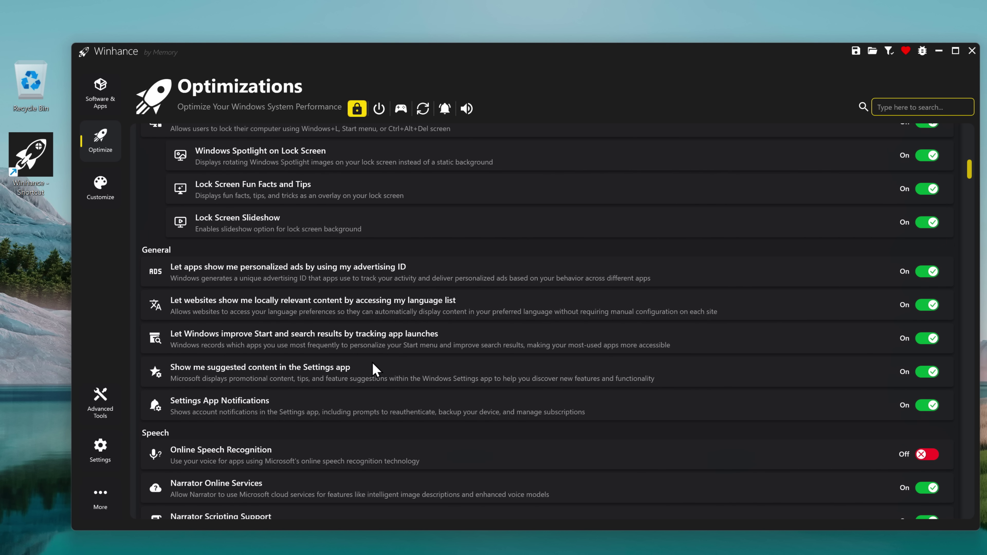
click(927, 372)
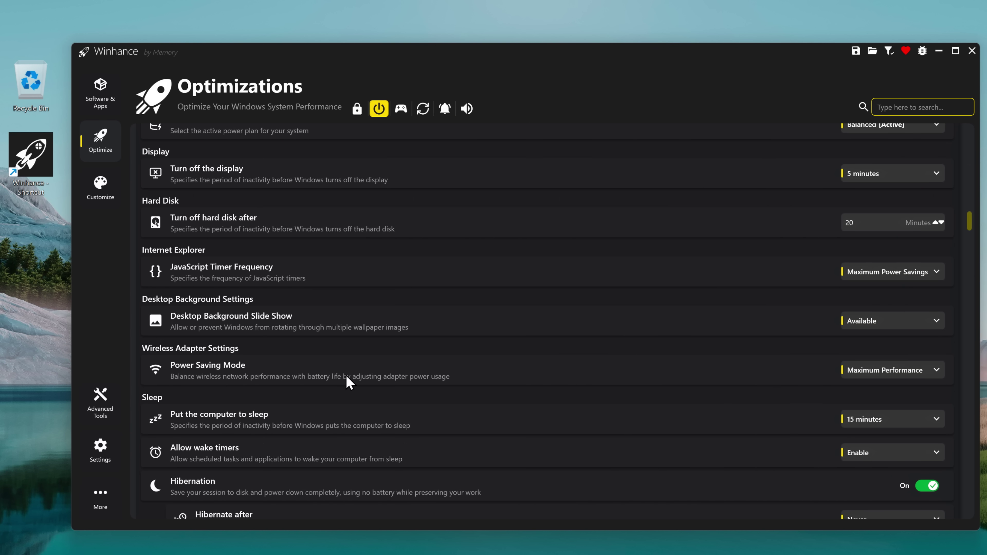
scroll(351, 375, down, 3)
scroll(350, 374, down, 1)
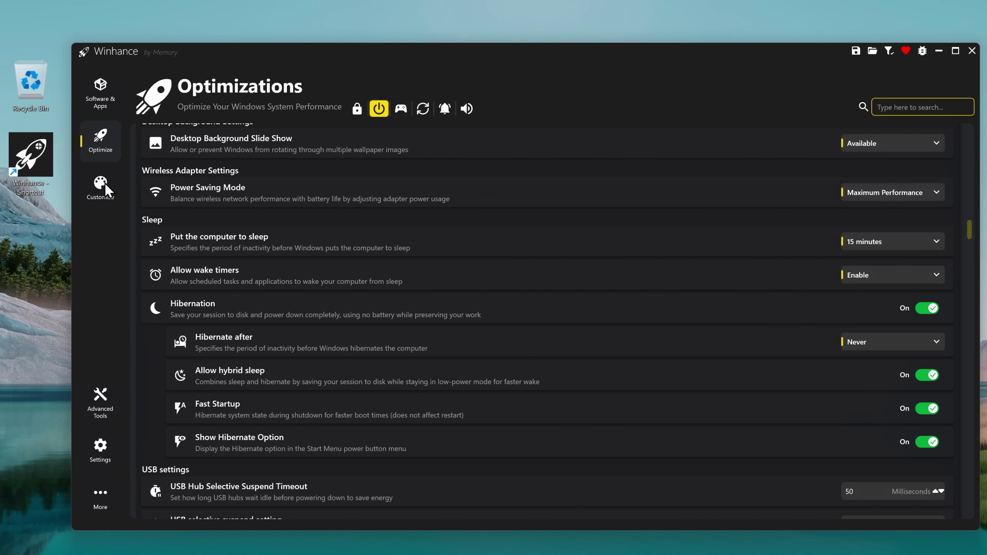
Step: In the taskbar customizations, remove all pinned items, turn off Widgets and enable 'End Task' in the taskbar
click(107, 198)
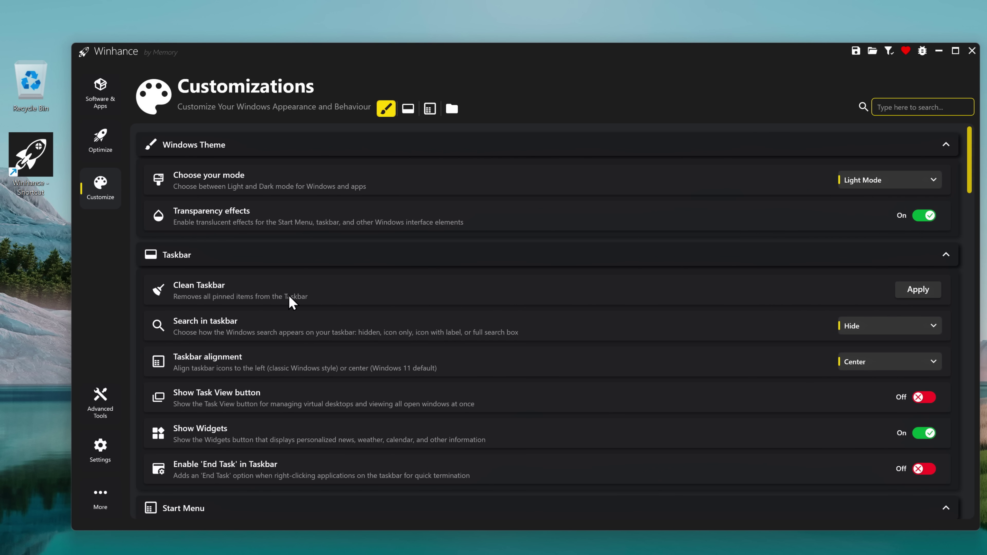
click(914, 290)
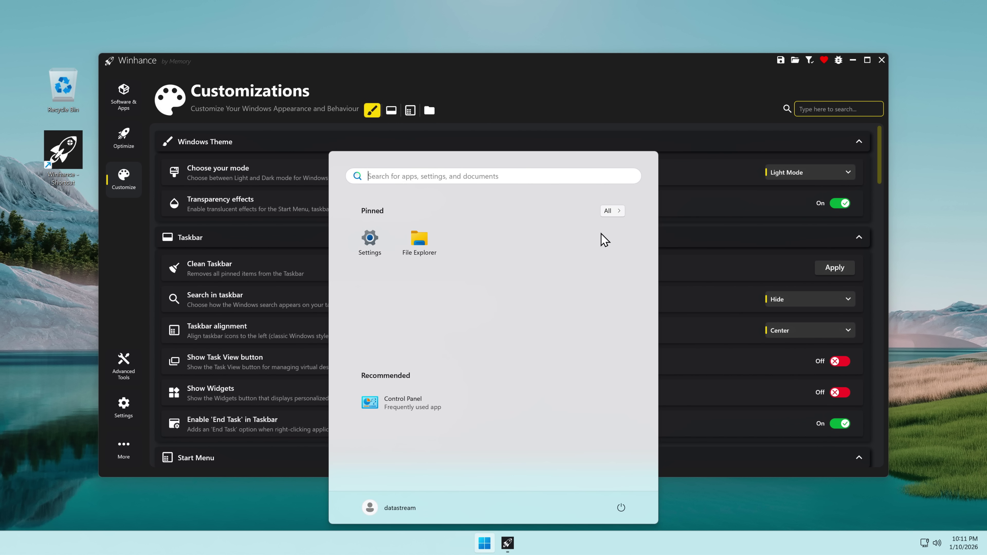
Step: Pin Google Chrome, File Explorer and Settings to the taskbar from the Start menu's full app list
click(609, 210)
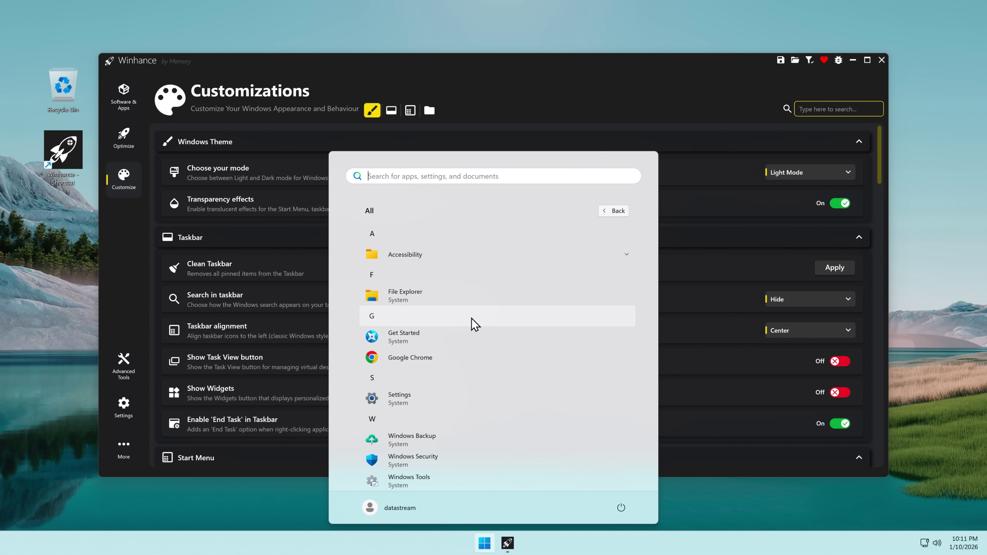
drag(472, 342, 501, 542)
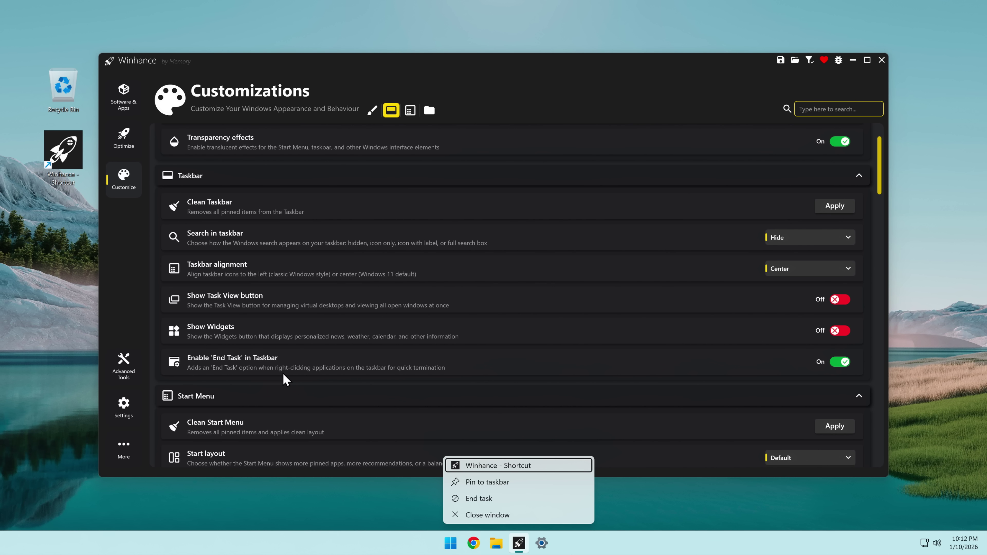
Step: Clean the Start menu, set its layout to More pins, hide recommendations, recent apps and account notifications, and disable Bing search results
scroll(229, 247, down, 3)
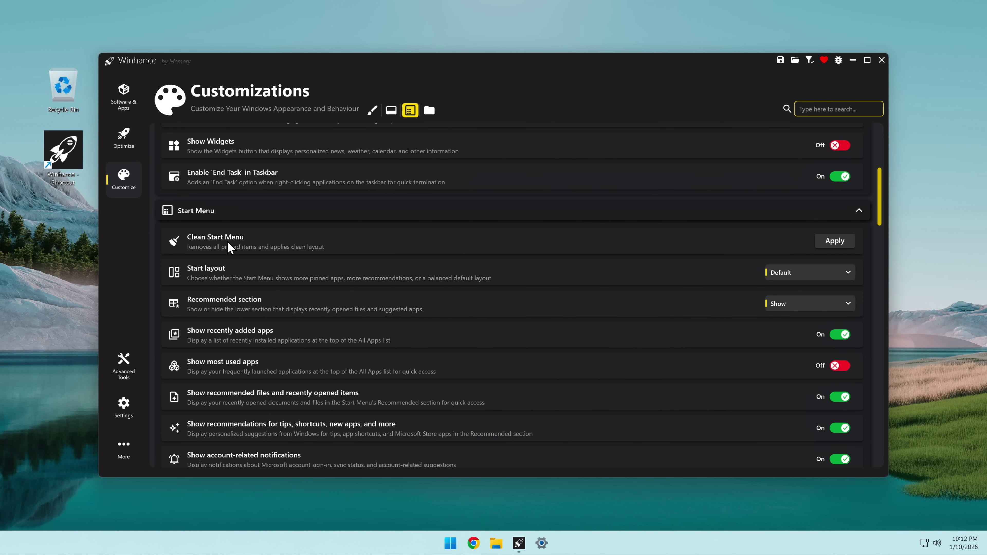
click(838, 243)
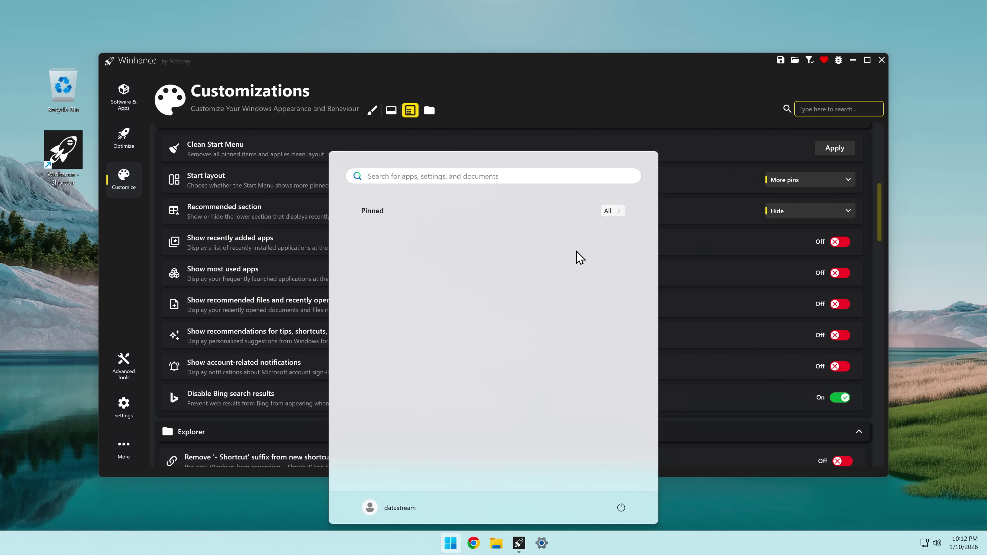
click(290, 418)
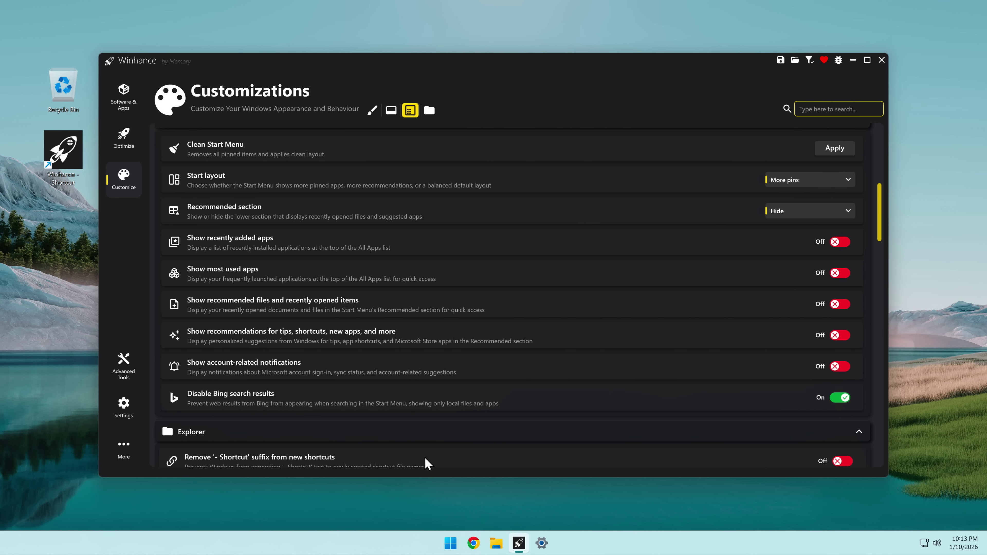
Step: Refresh the desktop from its context menu, and set File Explorer to open to This PC in the Explorer customizations
scroll(253, 378, down, 3)
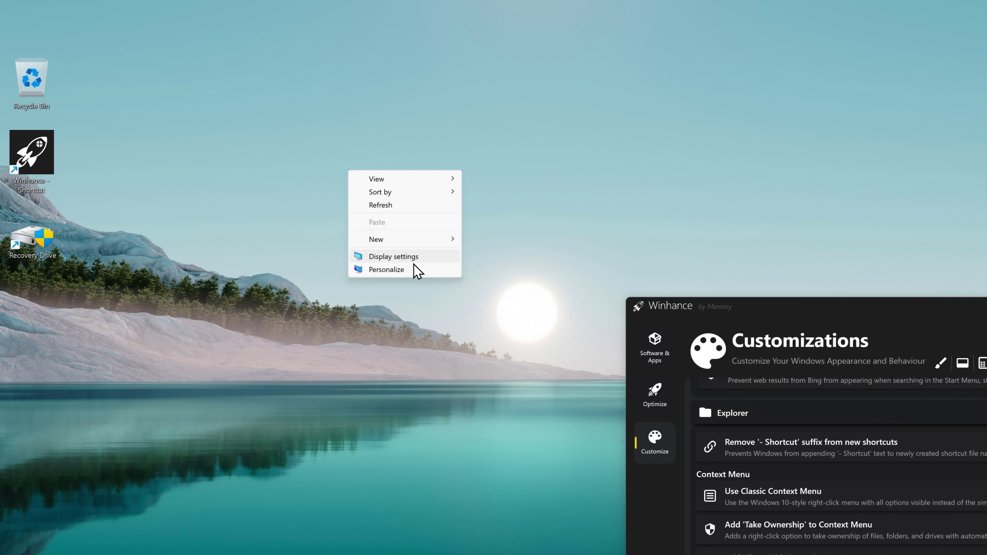
click(431, 206)
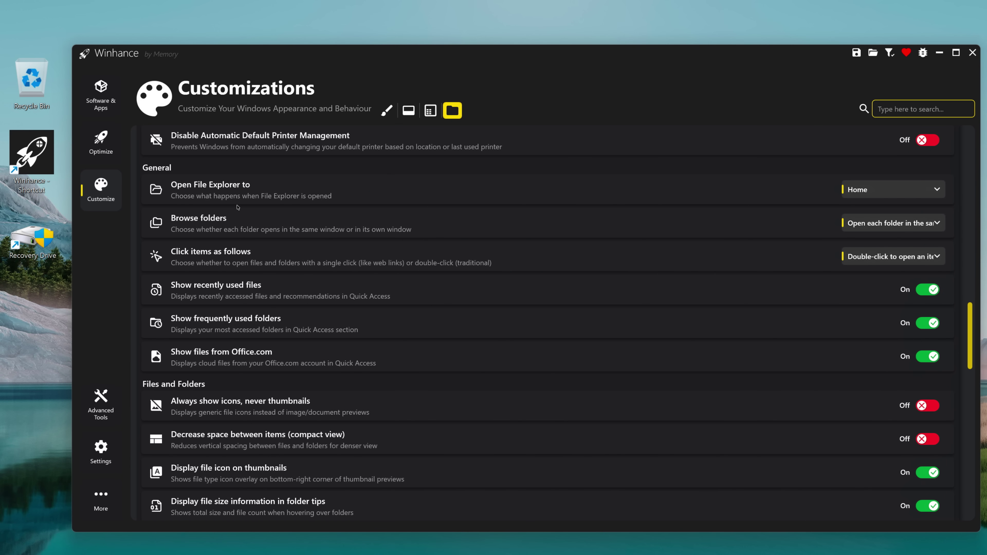
click(865, 192)
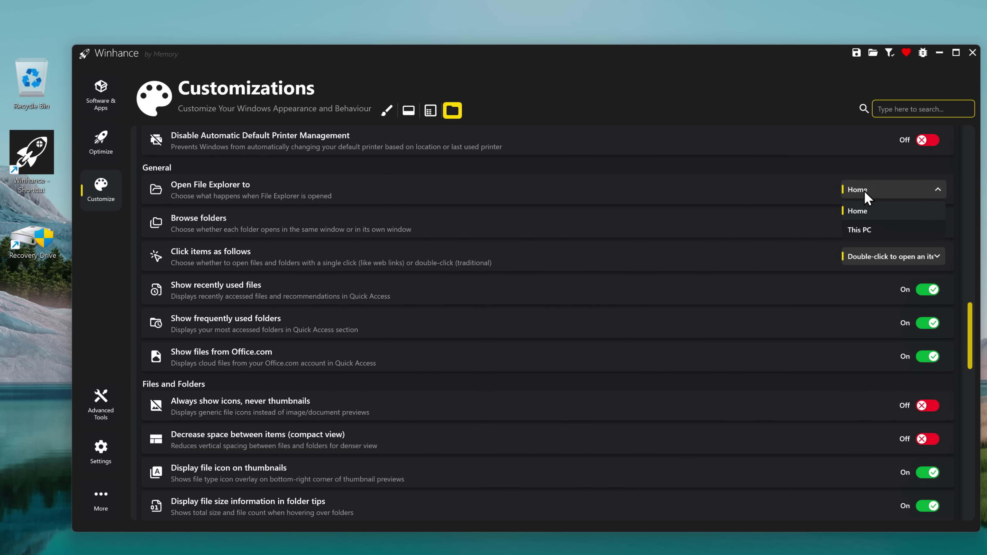
click(865, 192)
click(863, 233)
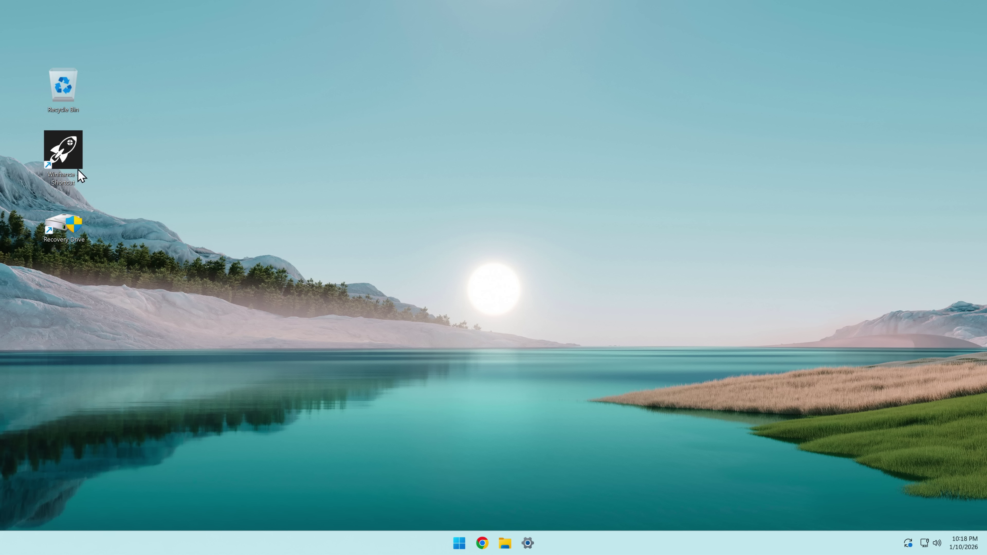
Step: Open File Explorer to check its start page, and inspect the desktop context menu and its options for new items
drag(268, 341, 528, 243)
click(506, 543)
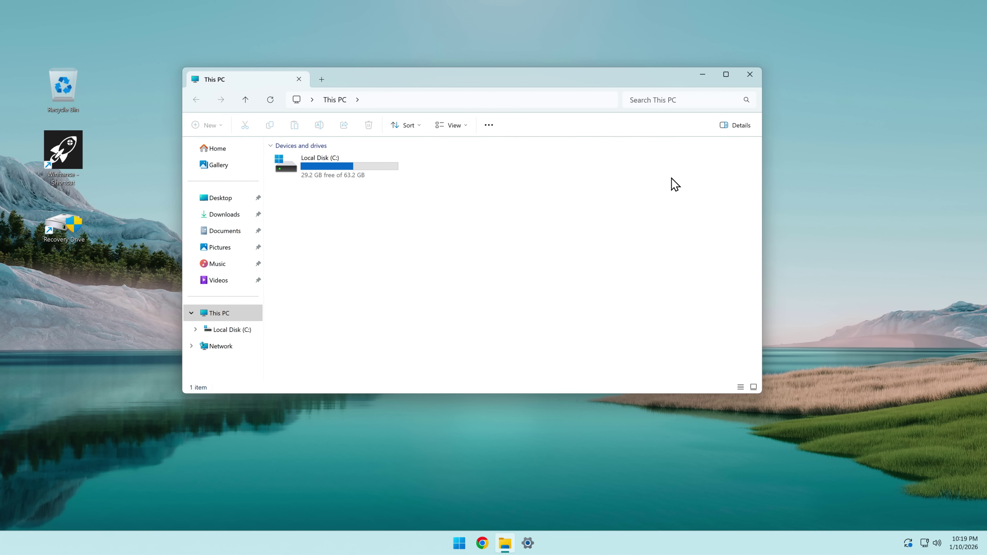
key(super+d)
right_click(385, 210)
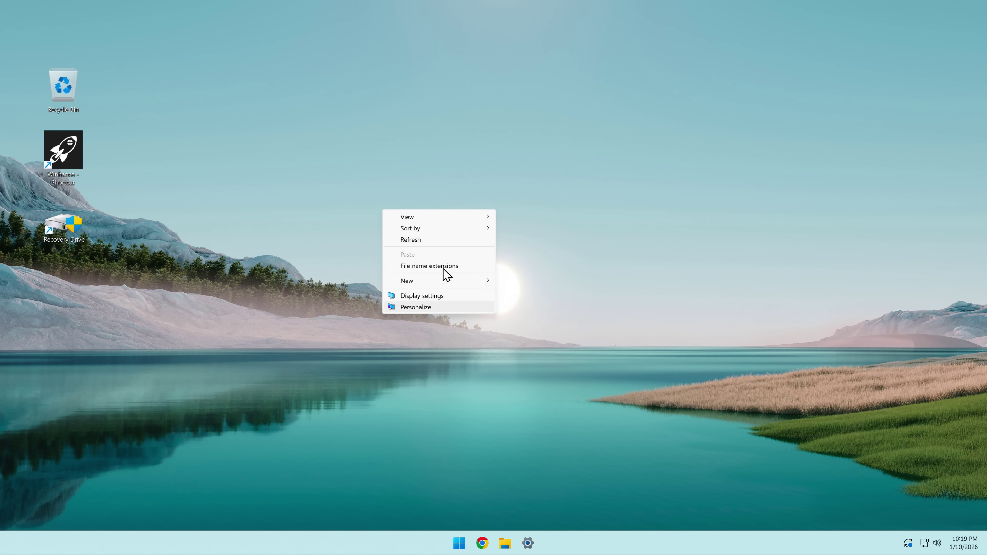
mouse_move(452, 281)
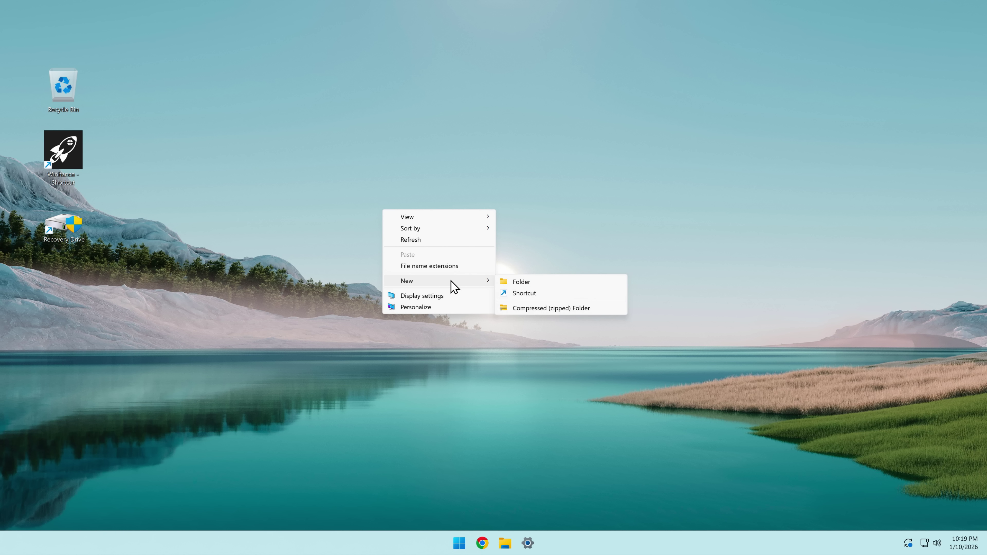
Step: Check the Start menu's pinned apps, full app list and search page, and close the menu
key(super)
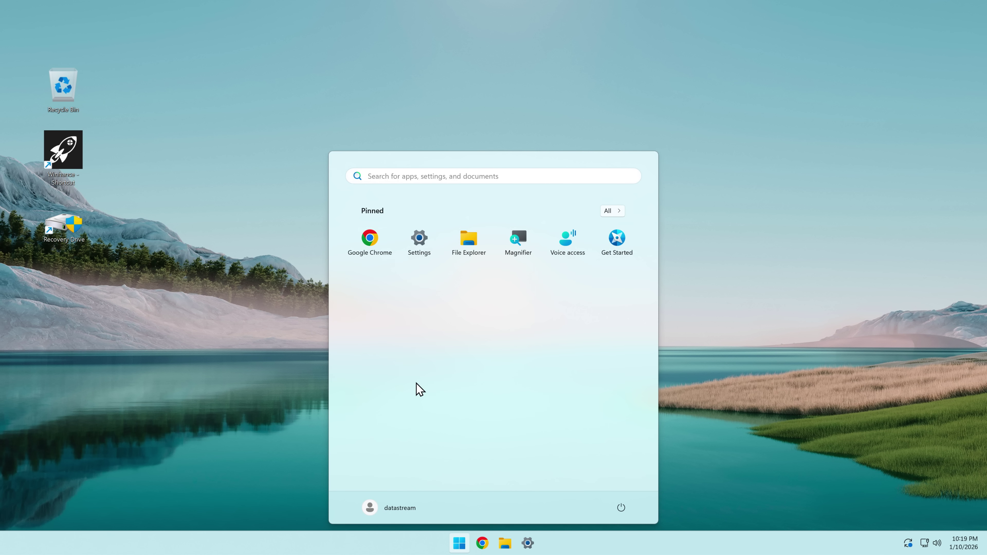
scroll(452, 305, down, 2)
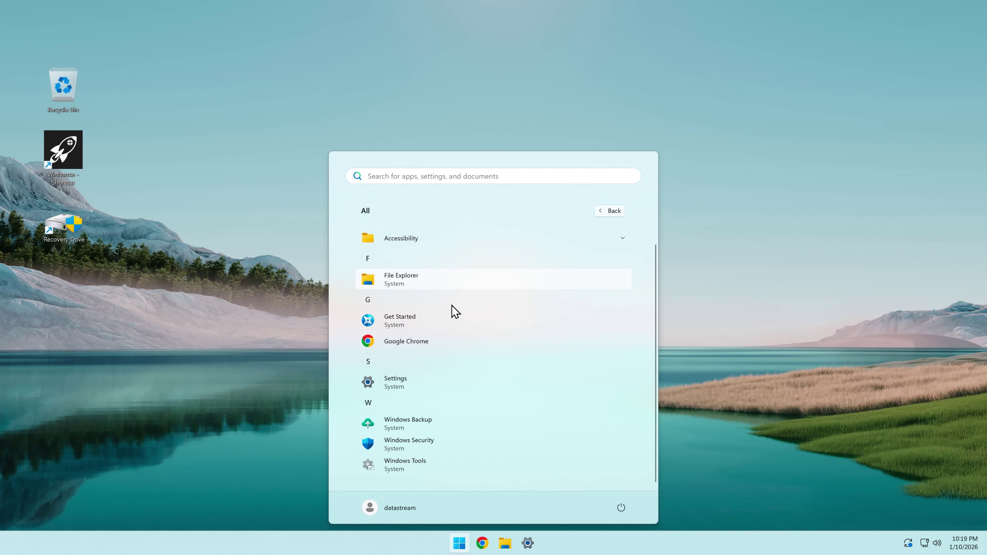
scroll(452, 306, up, 2)
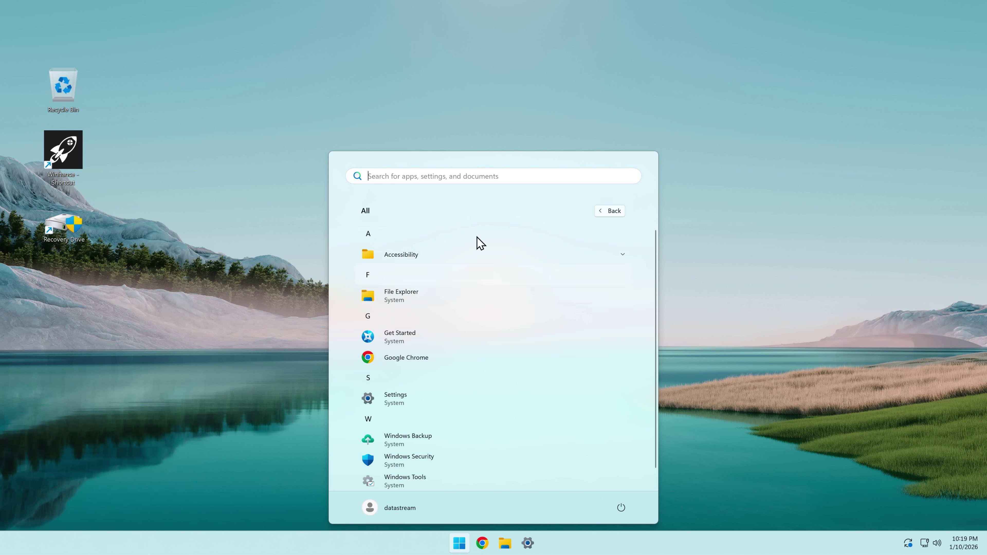
click(624, 181)
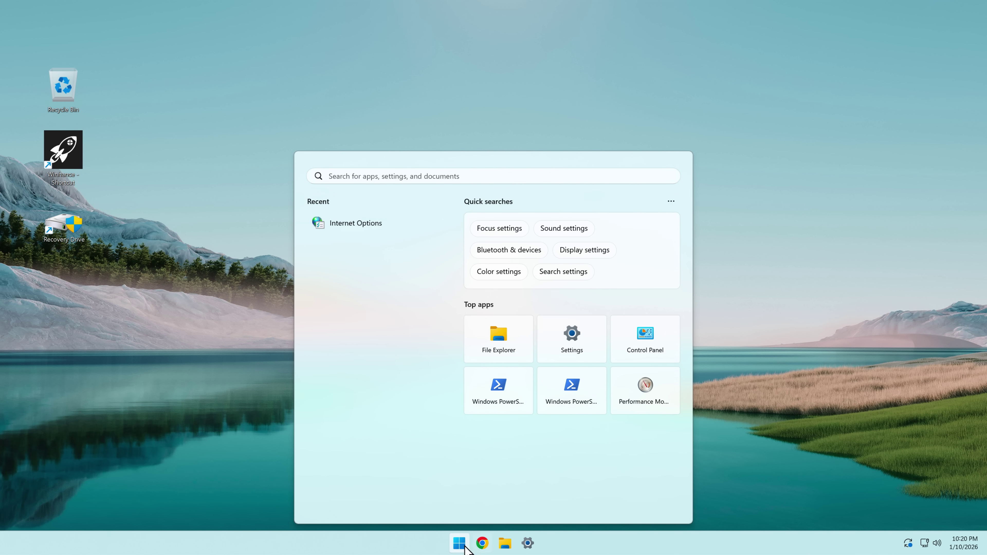
click(463, 544)
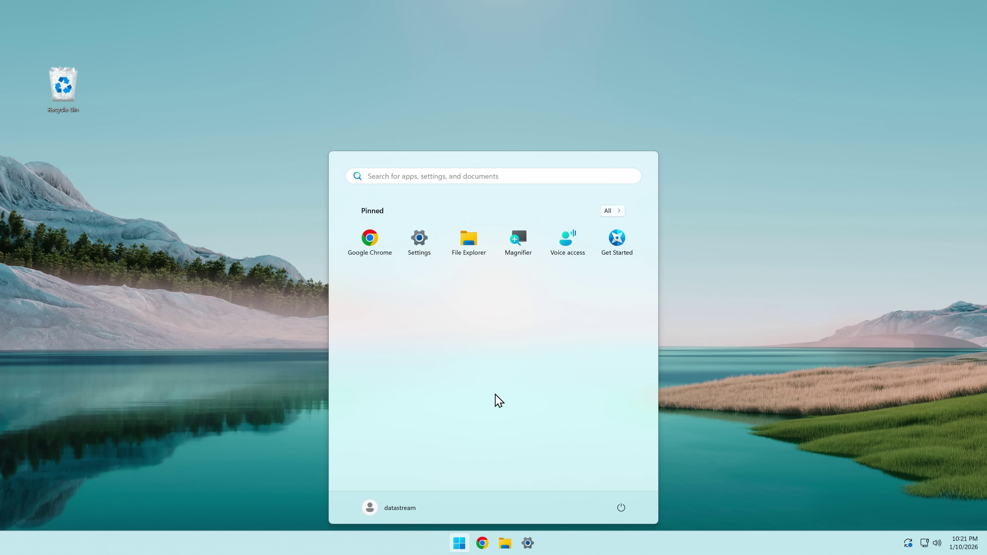
key(Escape)
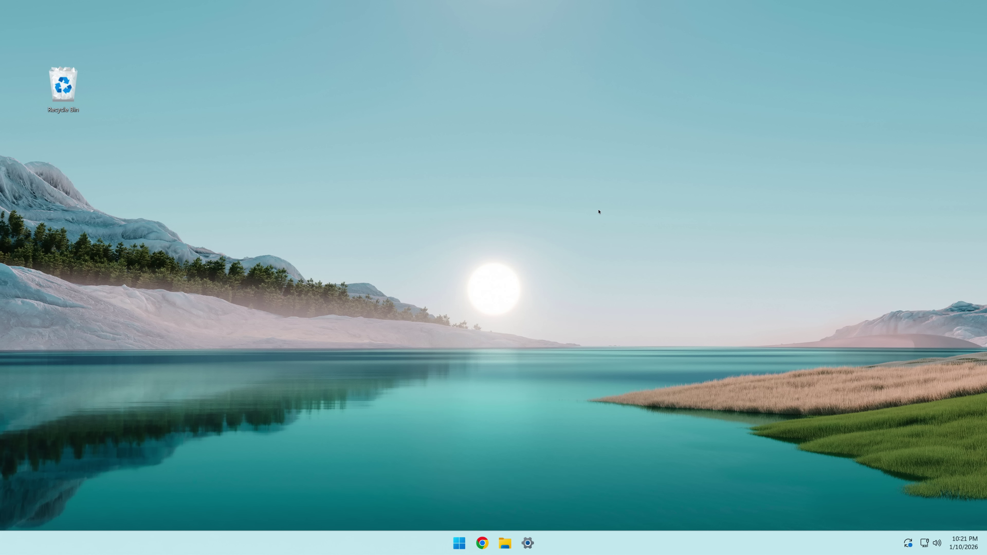